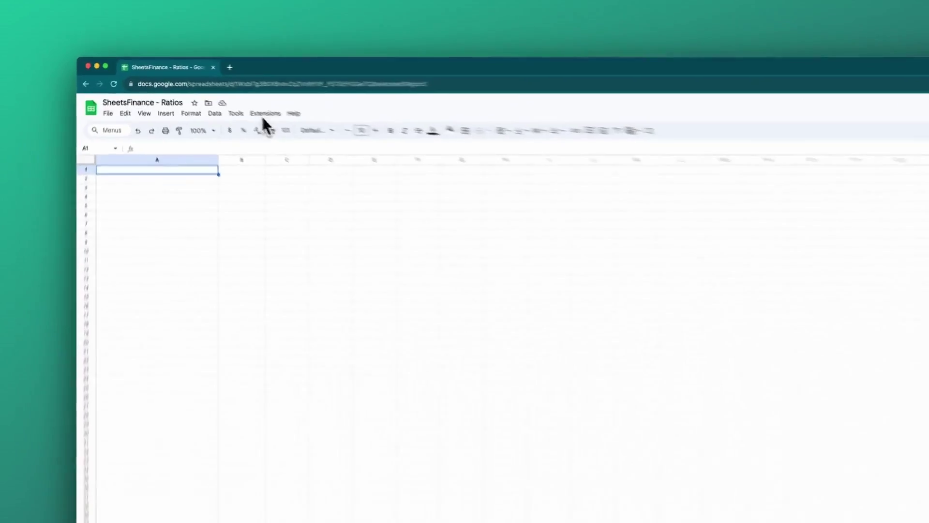
# Open SheetsFinance | Stock Market Analysis > Guides and Documentation from the Extensions menu.
pyautogui.click(266, 114)
pyautogui.moveTo(294, 199)
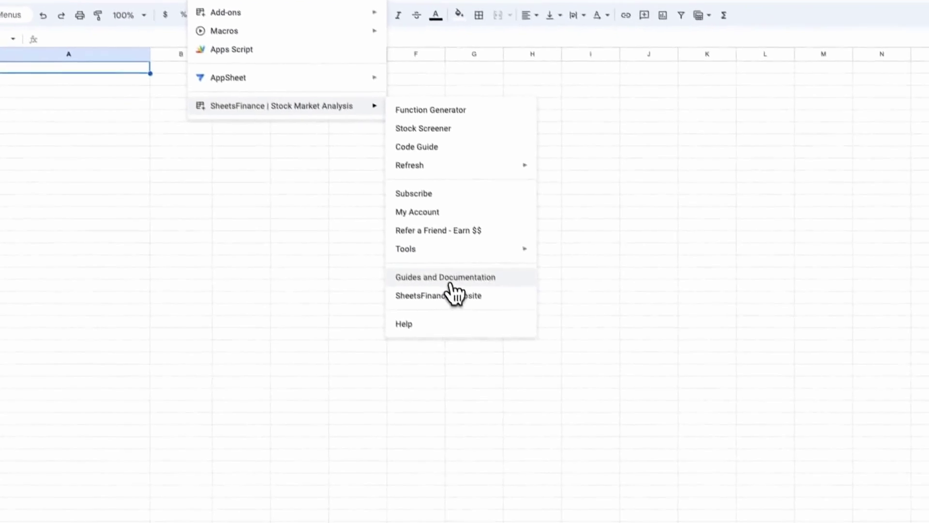
pyautogui.click(448, 283)
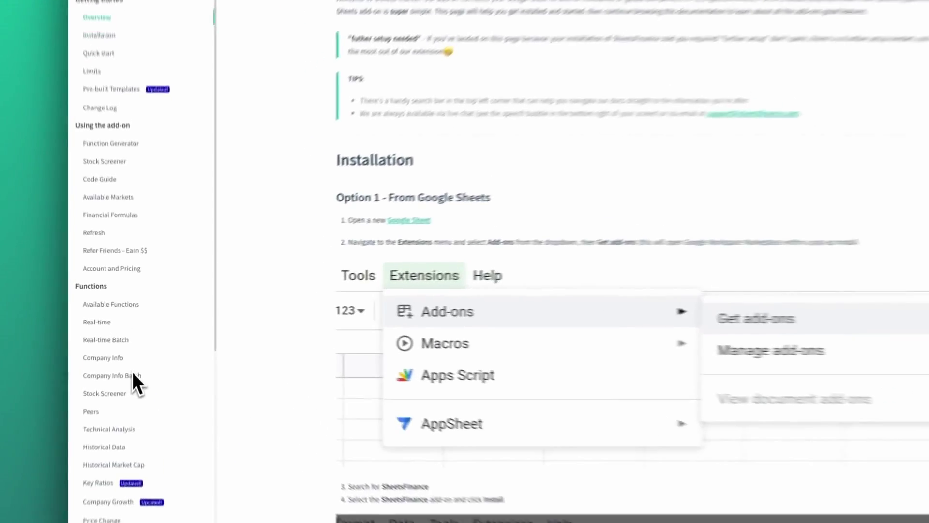
# Read the Key Ratios function page in the docs, then return to the SheetsFinance - Ratios tab.
pyautogui.scroll(-5, 133, 387)
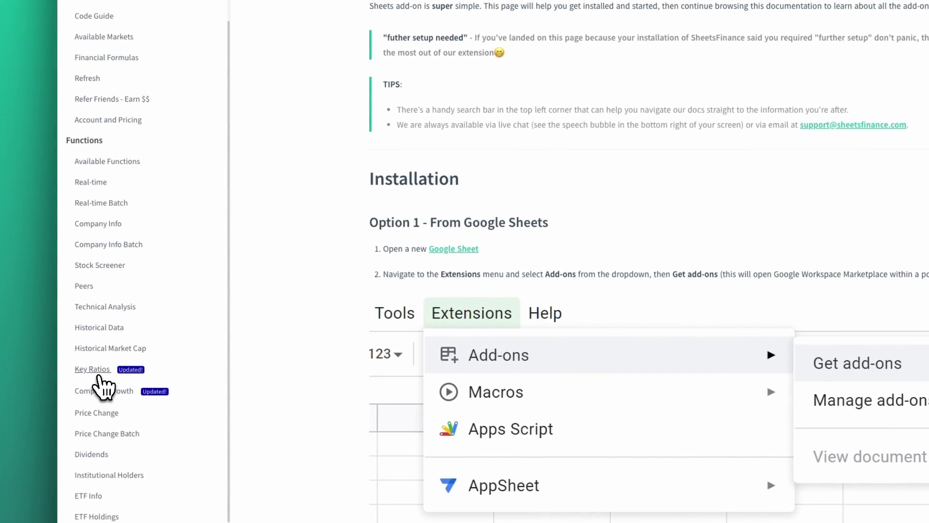
pyautogui.click(97, 363)
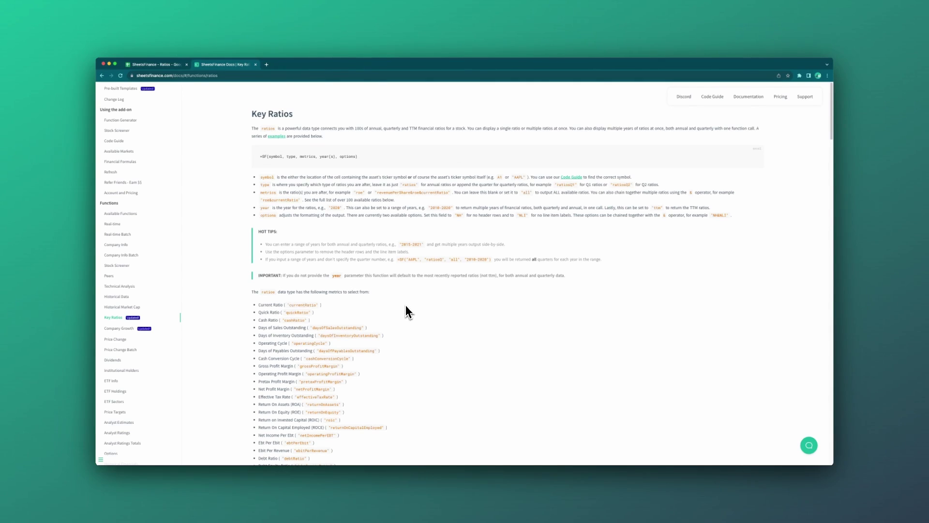
pyautogui.click(156, 65)
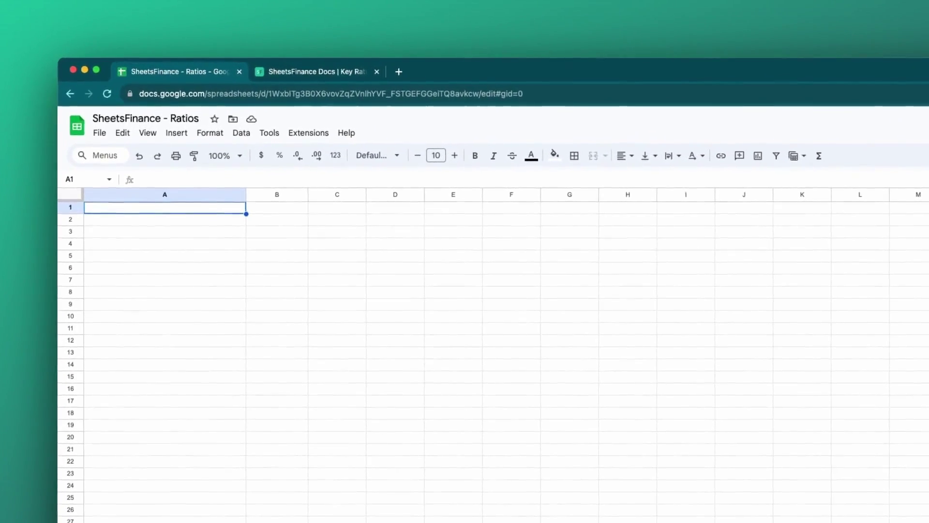
# Enter =SF("AAPL","ratios") in A1 to fill columns A–B with Apple's 2022 key ratios.
pyautogui.write('=')
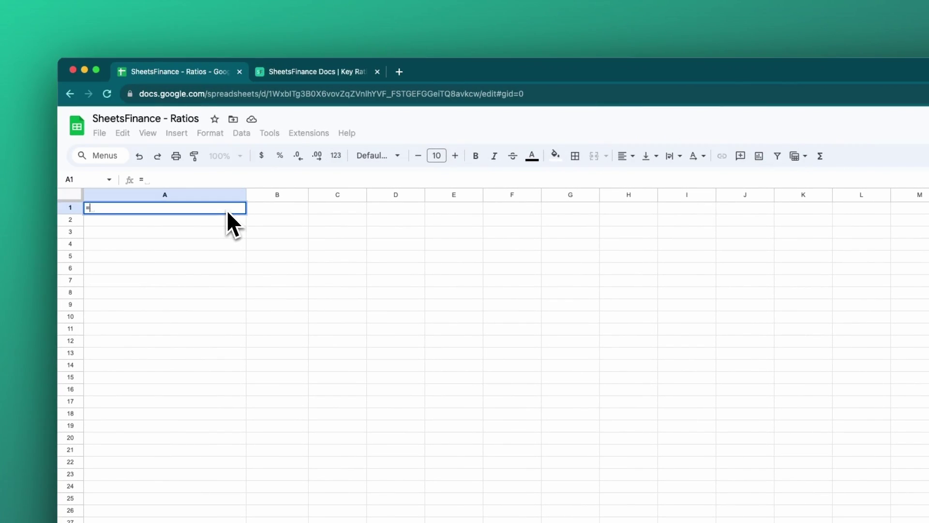
pyautogui.write('SF')
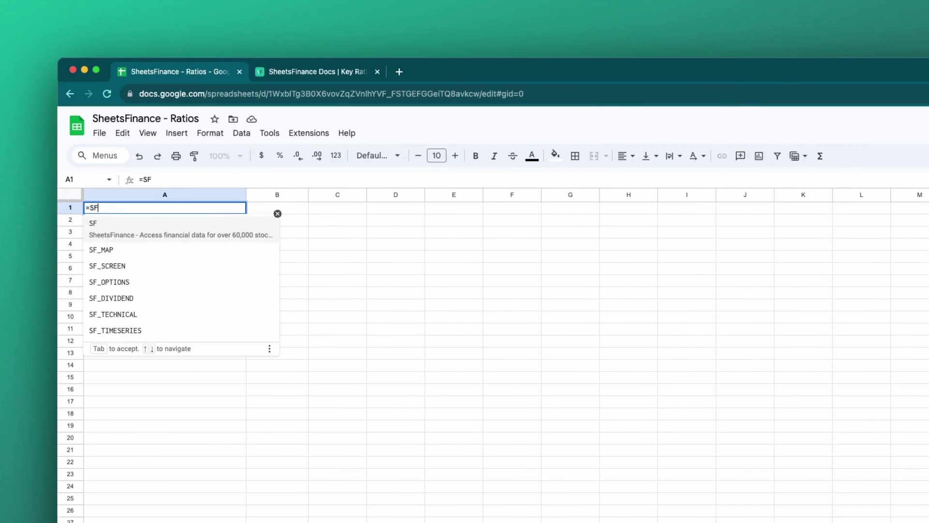
pyautogui.write('(')
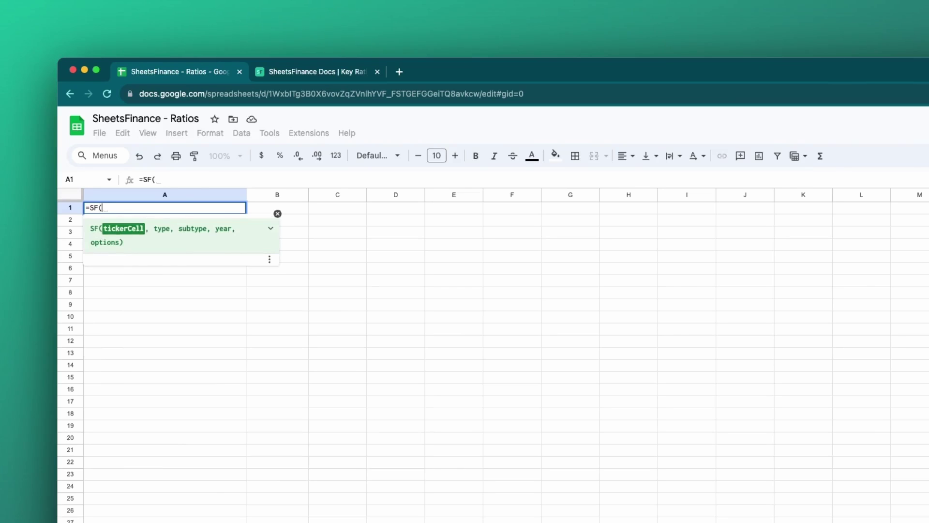
pyautogui.write('"')
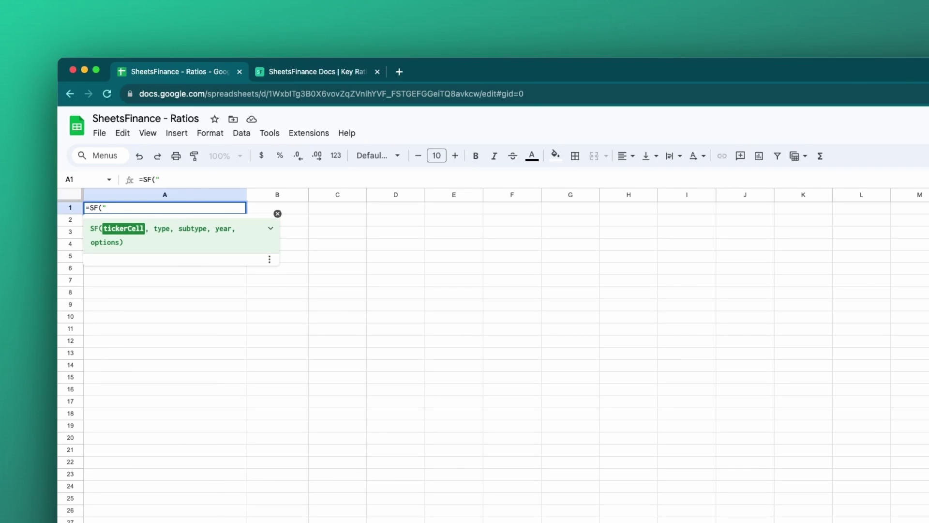
pyautogui.write('AAPL","')
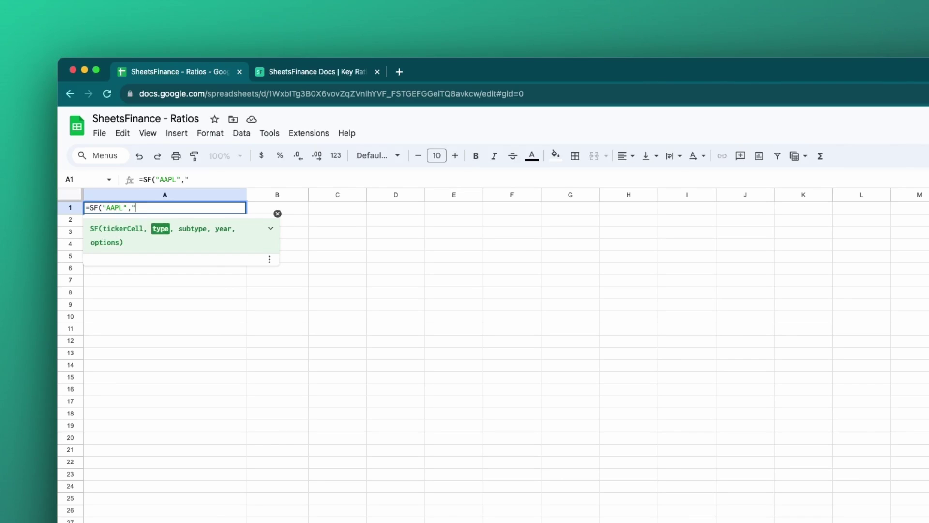
pyautogui.write('ratios")')
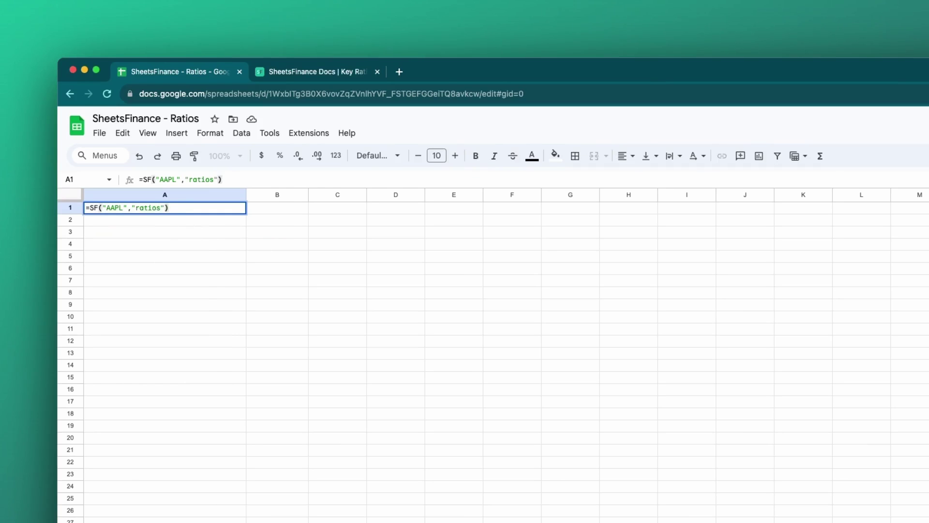
pyautogui.press('Return')
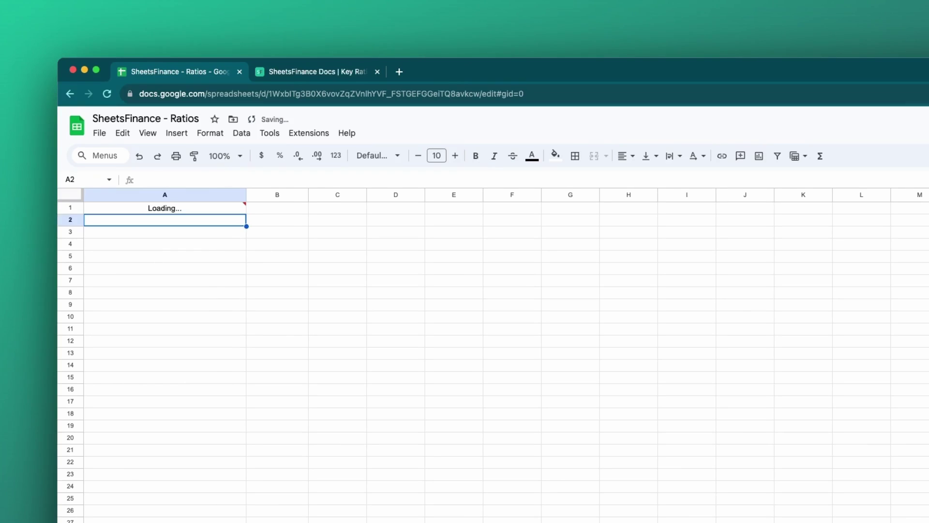
pyautogui.click(229, 213)
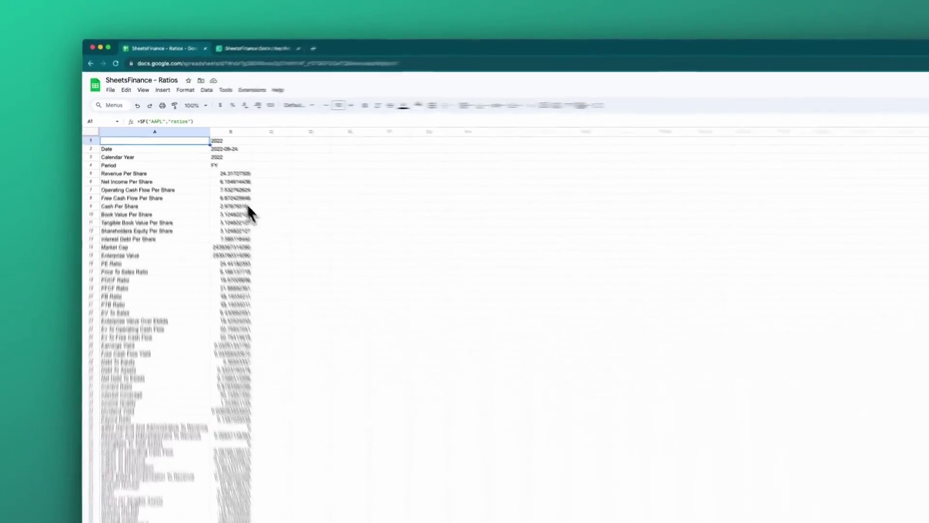
pyautogui.scroll(-10, 222, 183)
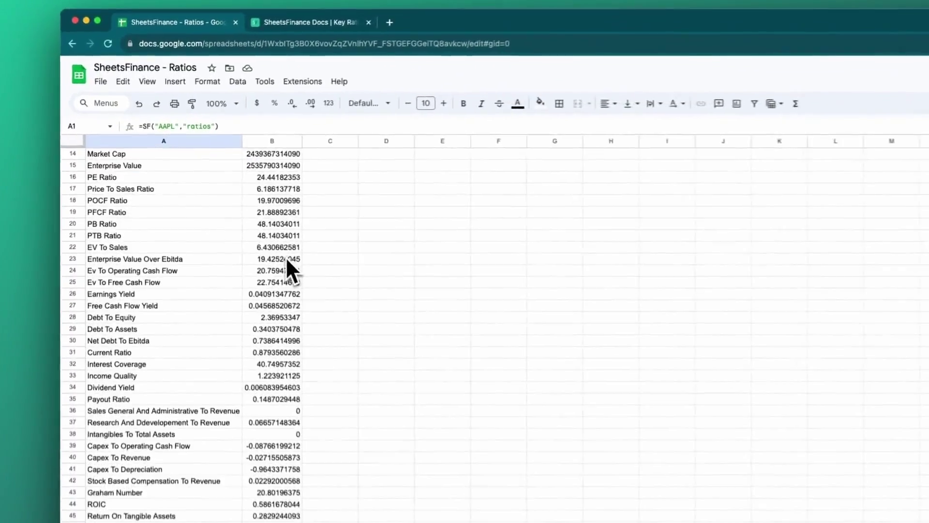
pyautogui.scroll(-6, 289, 272)
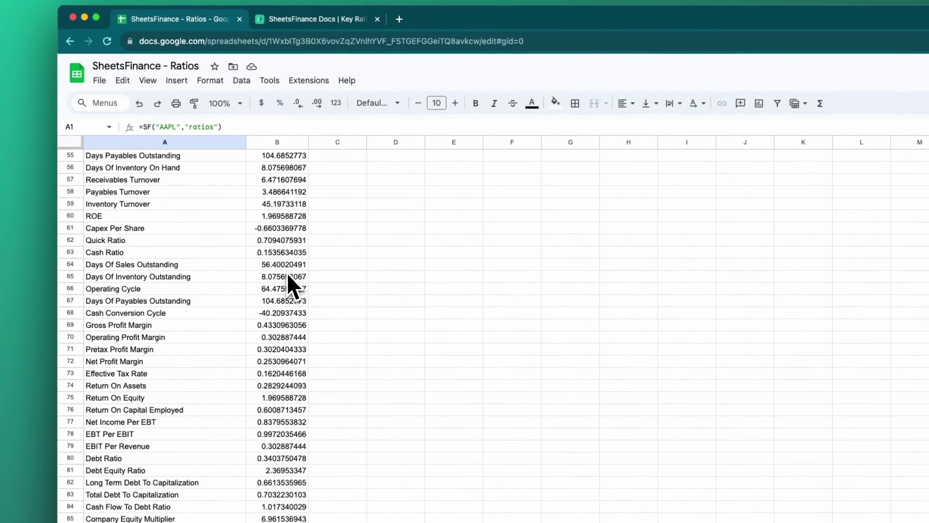
pyautogui.scroll(15, 282, 275)
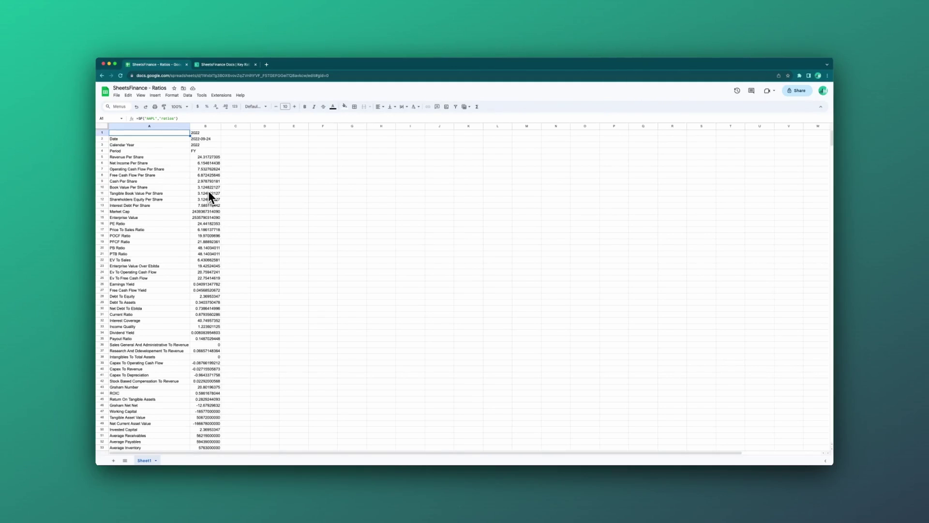
pyautogui.click(164, 159)
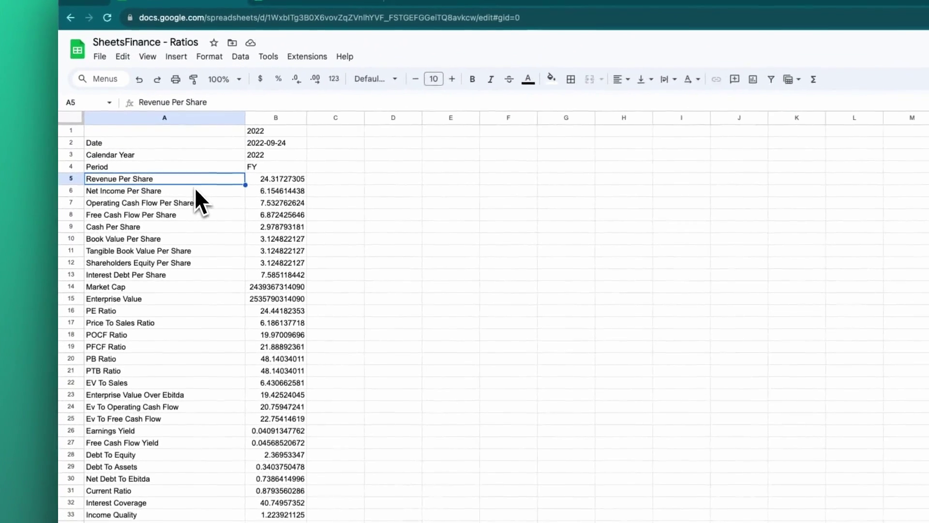
pyautogui.click(189, 187)
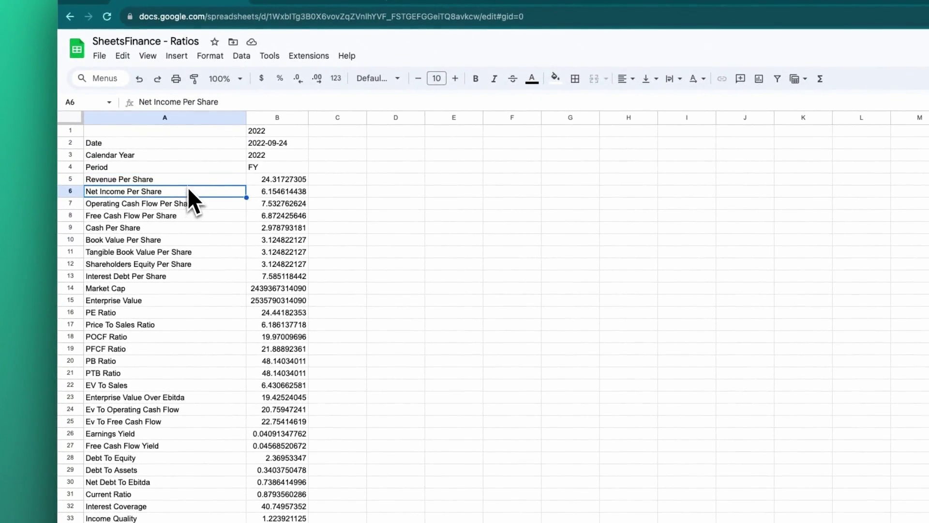
pyautogui.click(177, 205)
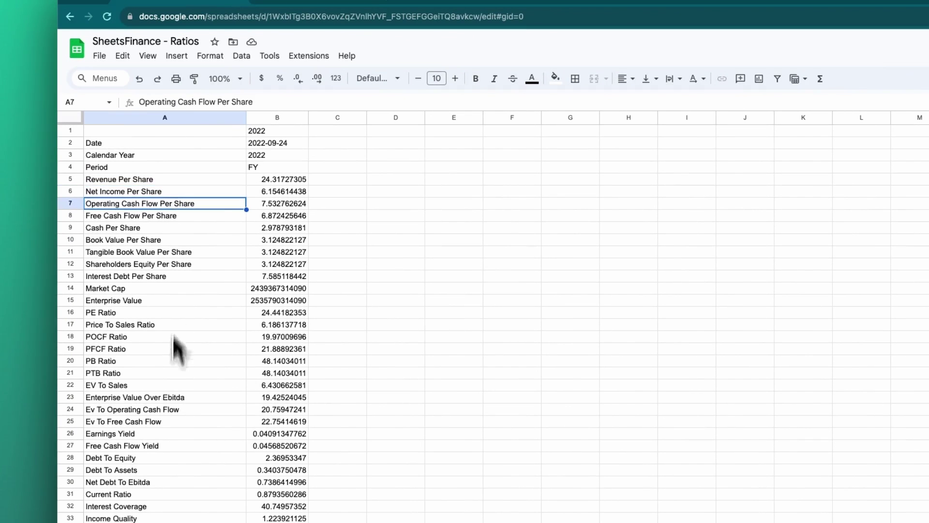
pyautogui.scroll(-5, 169, 390)
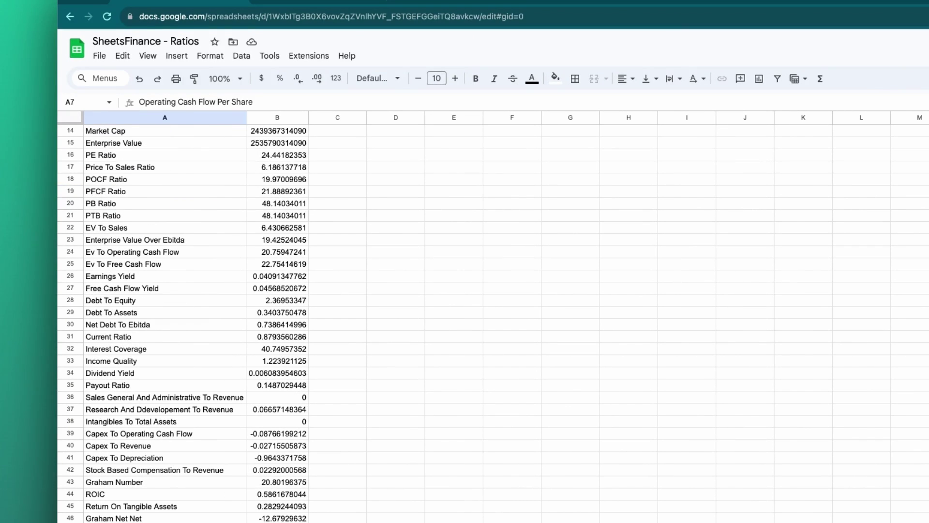
pyautogui.scroll(5, 170, 391)
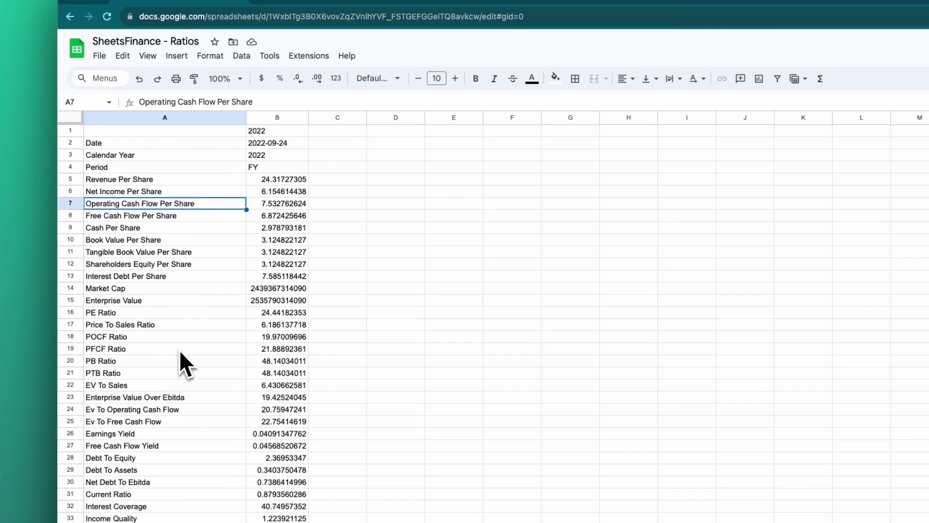
pyautogui.click(223, 134)
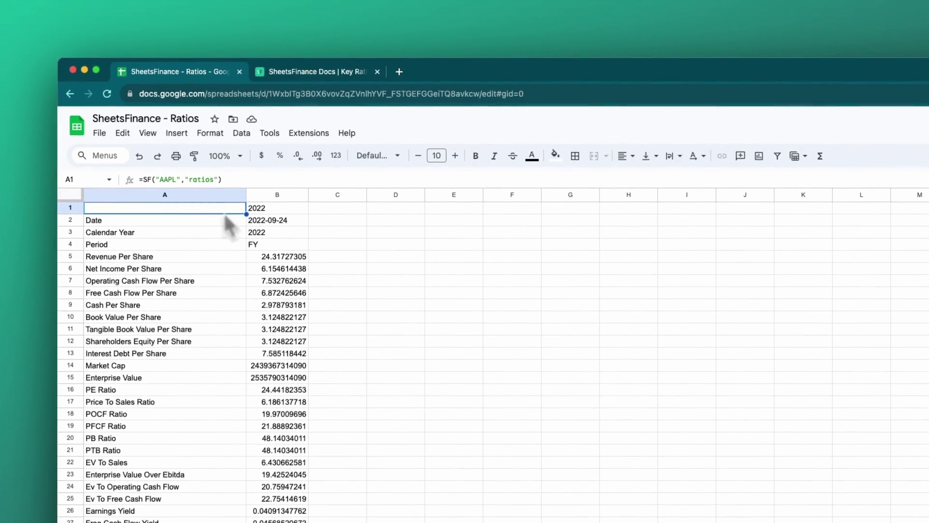
# Change A1 to =SF("AAPL","ratios","revenuePerShare") so it returns only 24.31727305.
pyautogui.click(235, 180)
pyautogui.press('BackSpace')
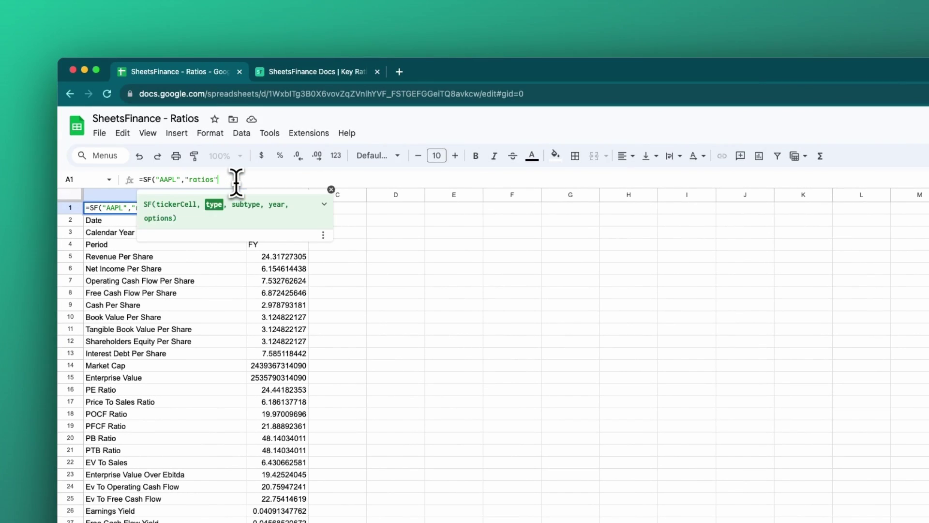
pyautogui.write(',')
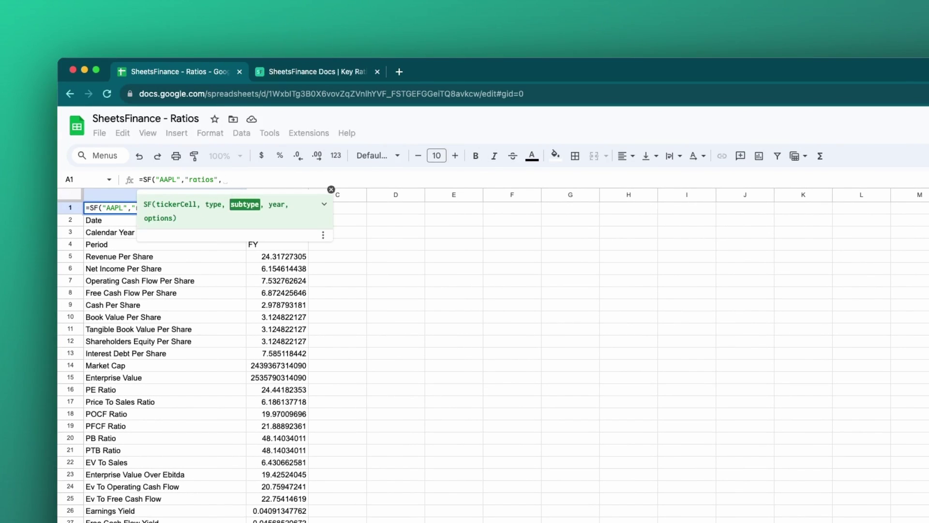
pyautogui.write('"')
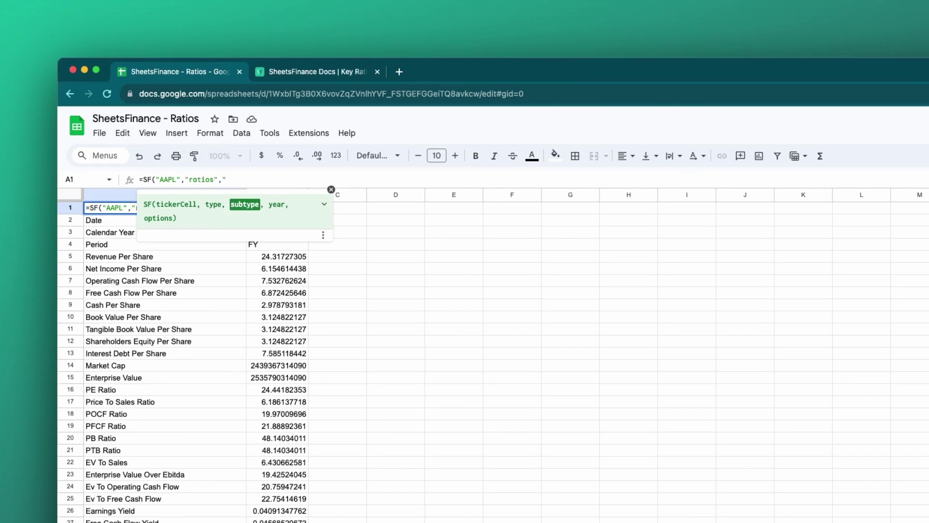
pyautogui.write('revenuePerShare")')
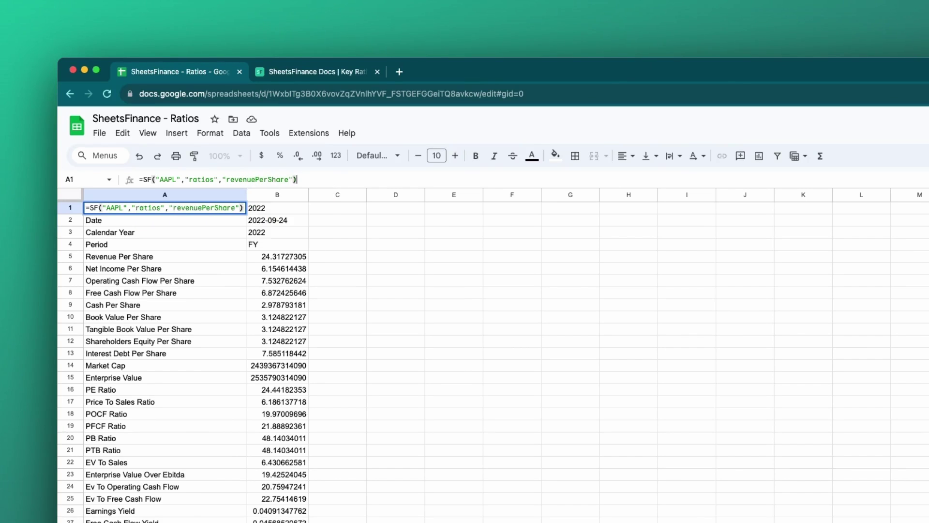
pyautogui.press('Return')
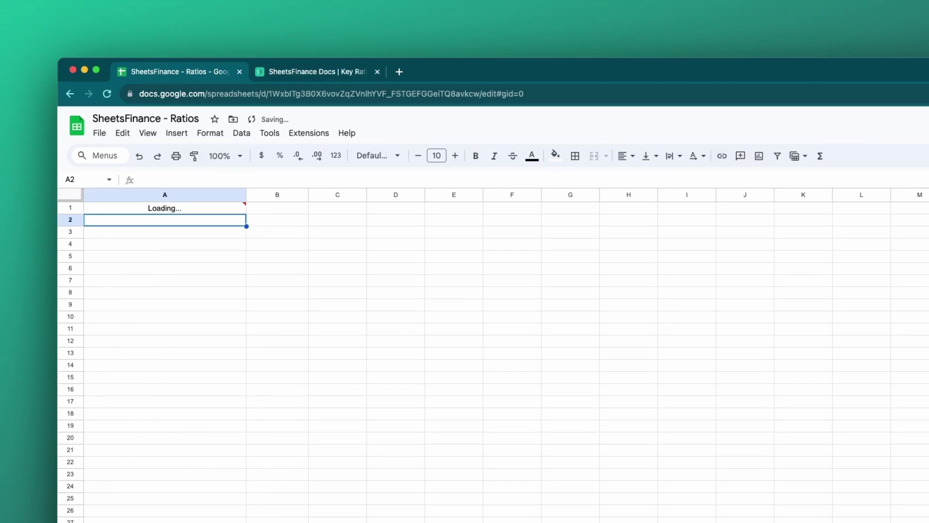
pyautogui.click(225, 211)
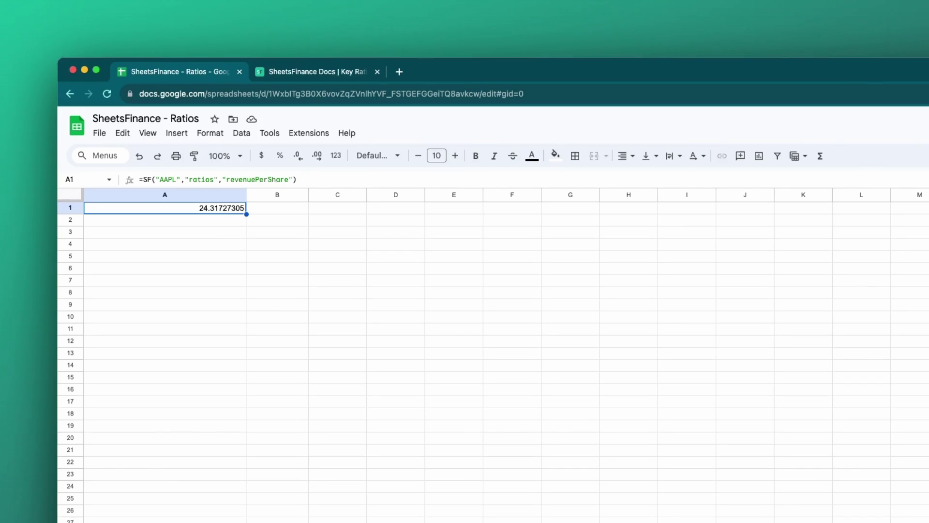
pyautogui.click(296, 181)
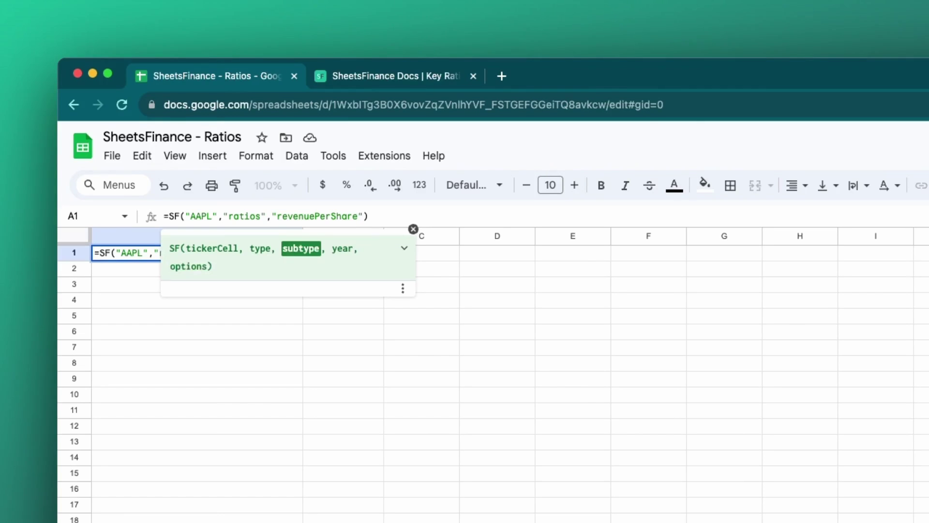
pyautogui.write('&p')
pyautogui.write('Ratio')
pyautogui.press('Return')
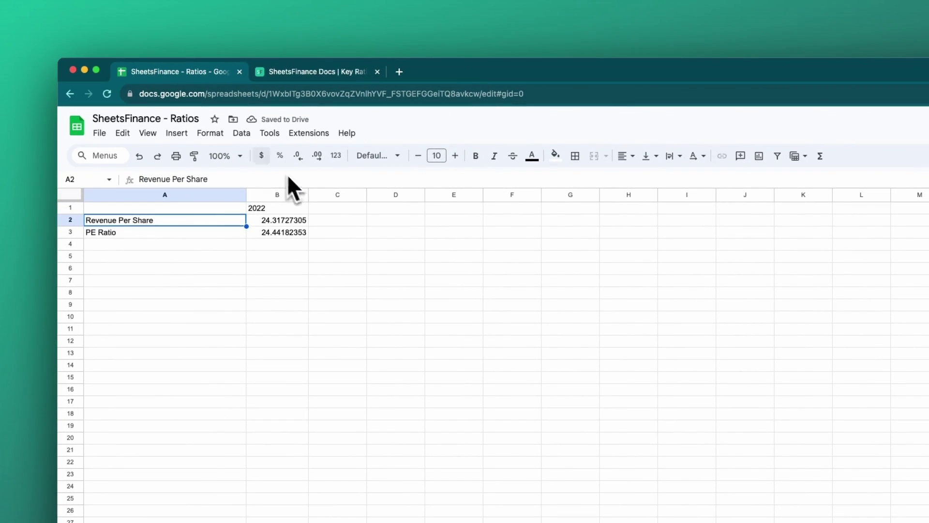
pyautogui.click(223, 211)
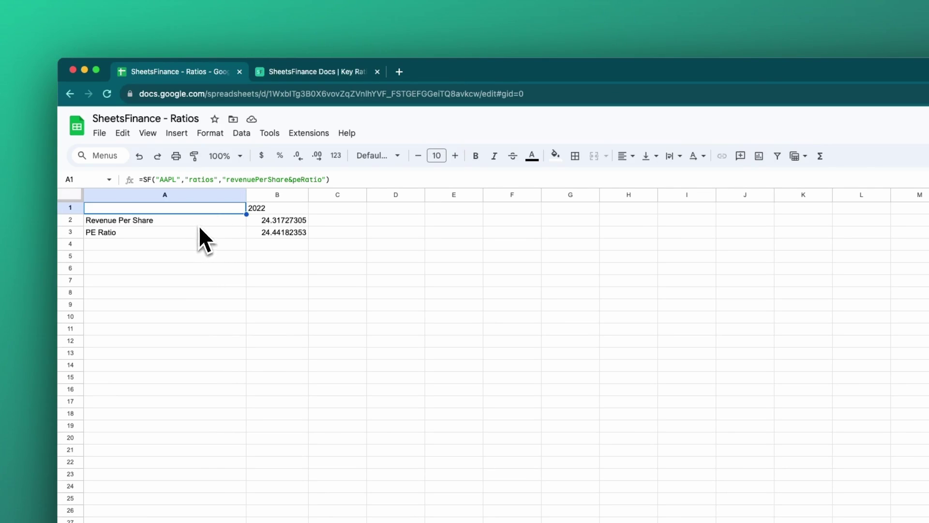
pyautogui.click(274, 224)
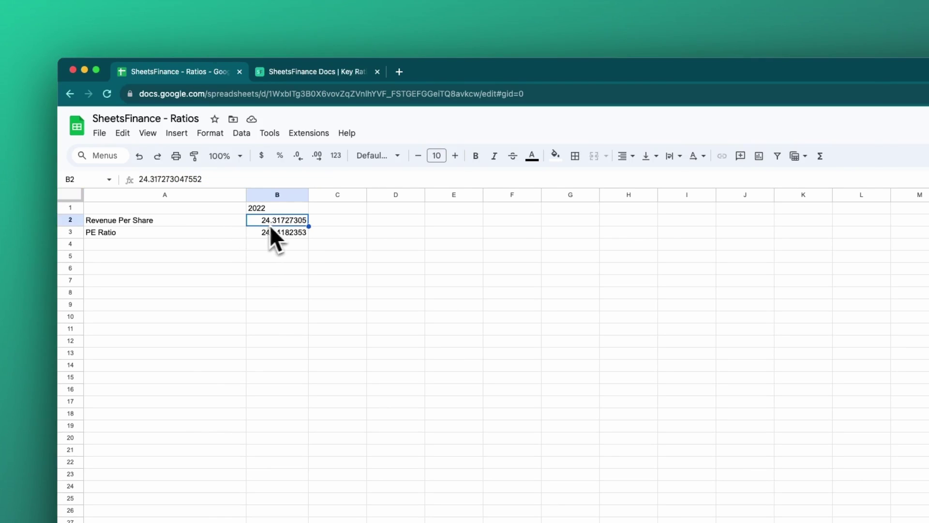
pyautogui.click(177, 220)
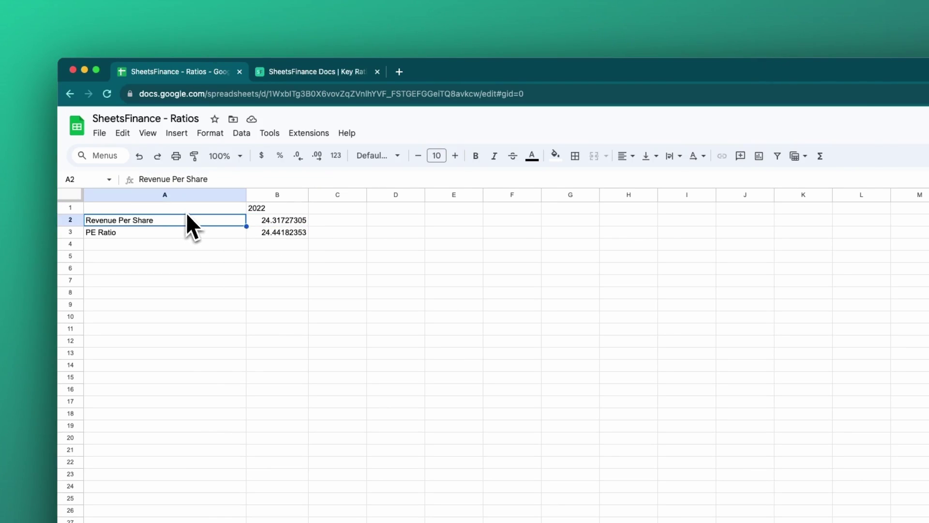
pyautogui.click(195, 212)
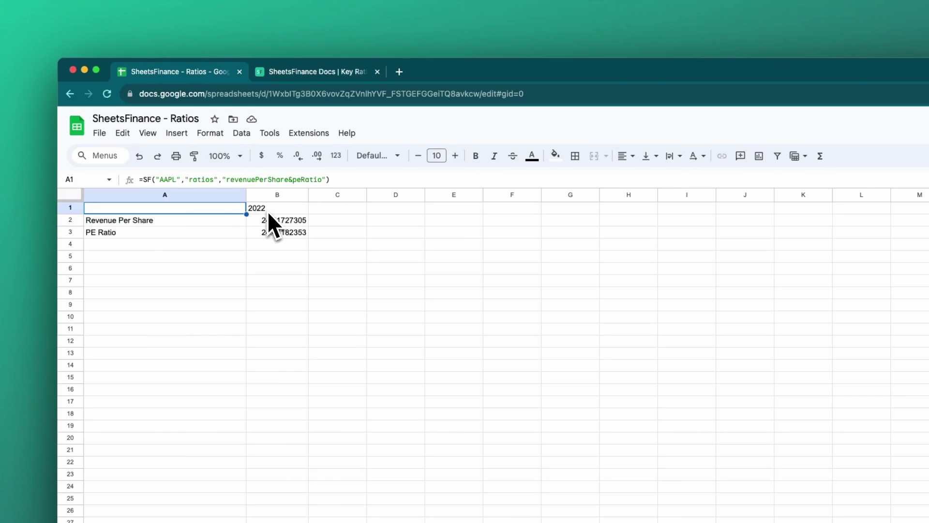
# Insert period&currentRatio before revenuePerShare in A1's SF metric list.
pyautogui.click(325, 180)
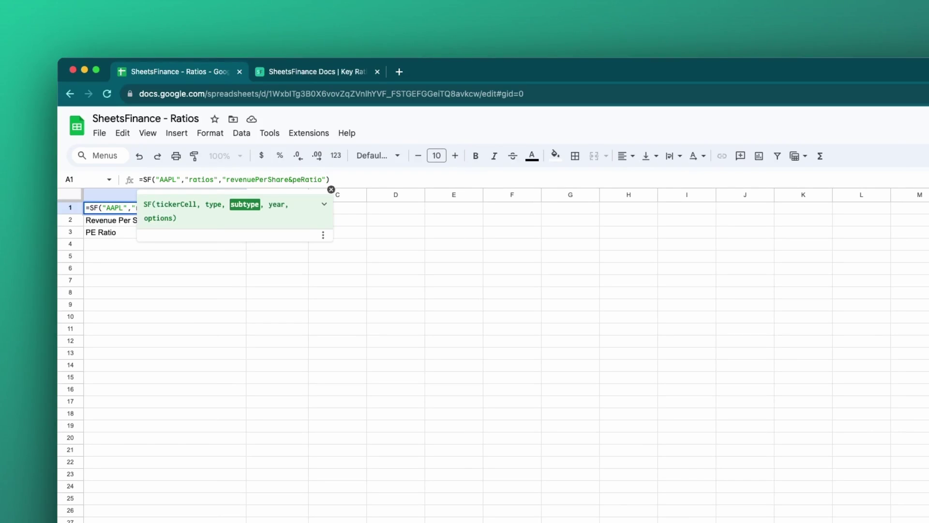
pyautogui.click(226, 179)
pyautogui.write('period')
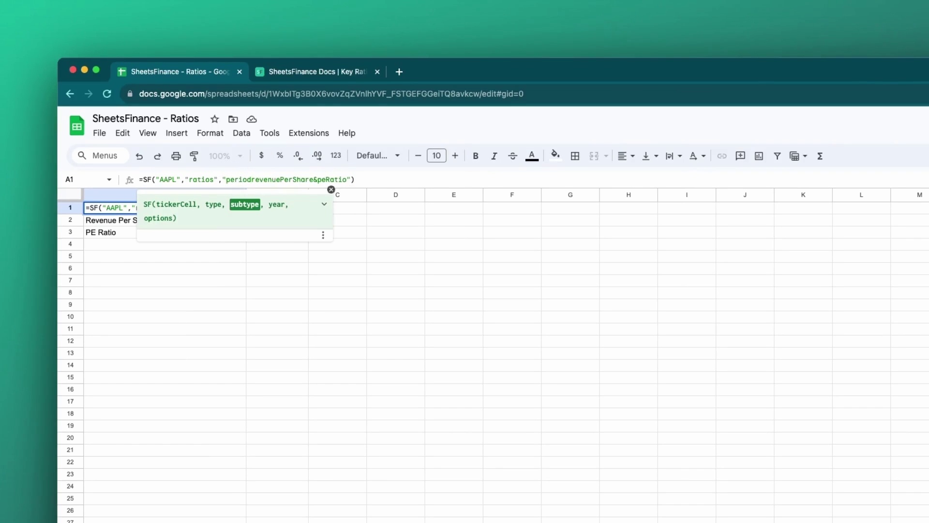
pyautogui.write('&')
pyautogui.write('&')
pyautogui.write('curren')
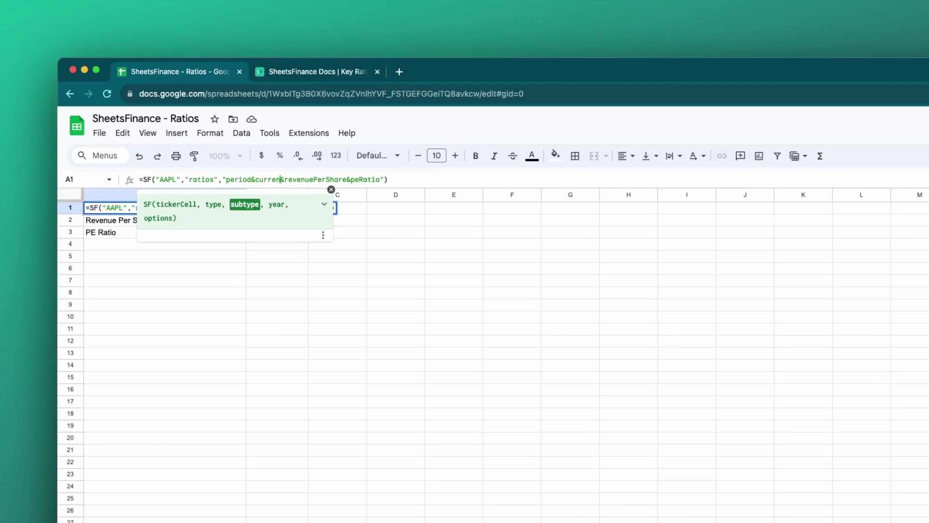
pyautogui.write('tRatio')
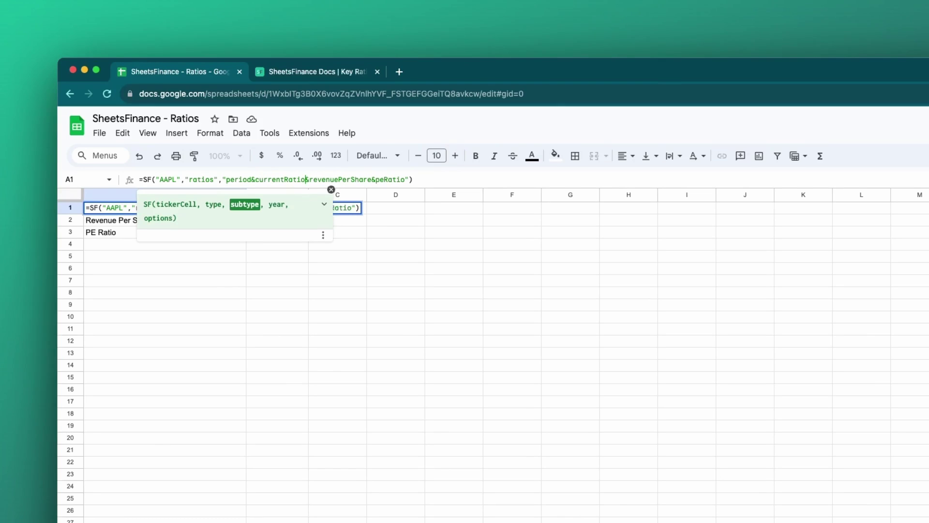
pyautogui.press('Return')
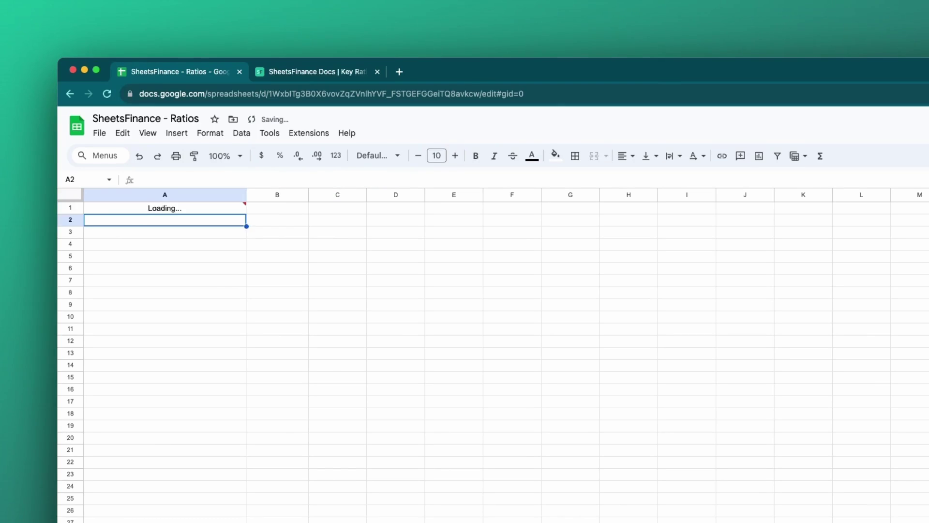
pyautogui.click(225, 210)
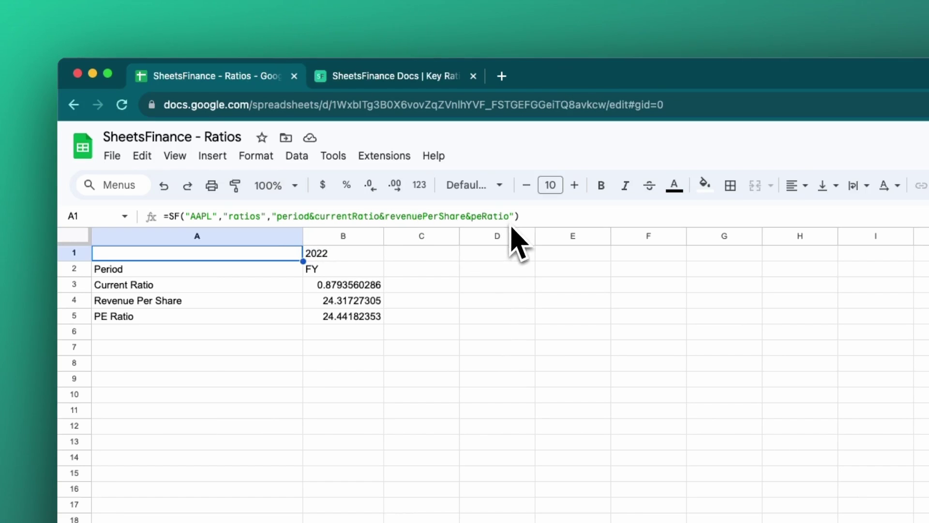
# Review the new Period and Current Ratio rows and A1's updated formula.
pyautogui.click(228, 269)
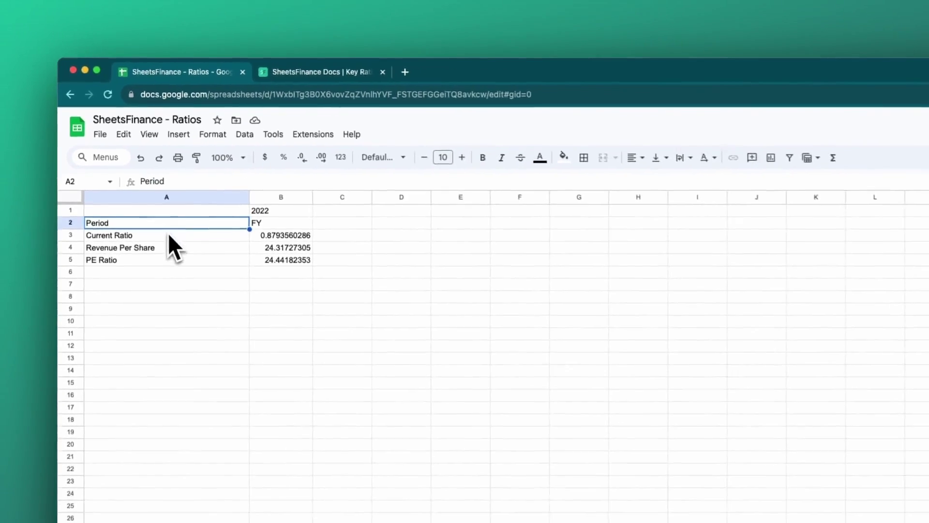
pyautogui.click(160, 237)
pyautogui.click(153, 246)
pyautogui.click(149, 256)
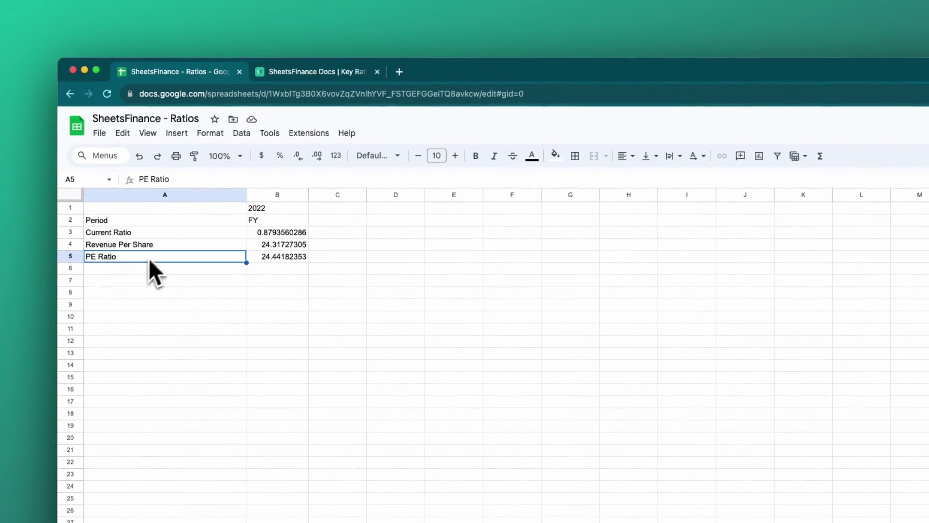
pyautogui.click(211, 211)
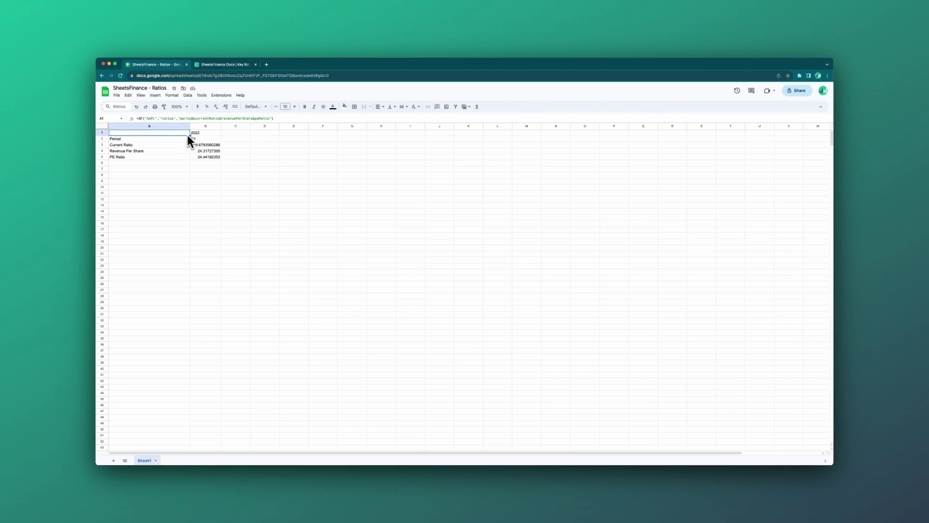
# Add a "2020" year argument to the end of A1's SF formula.
pyautogui.click(272, 119)
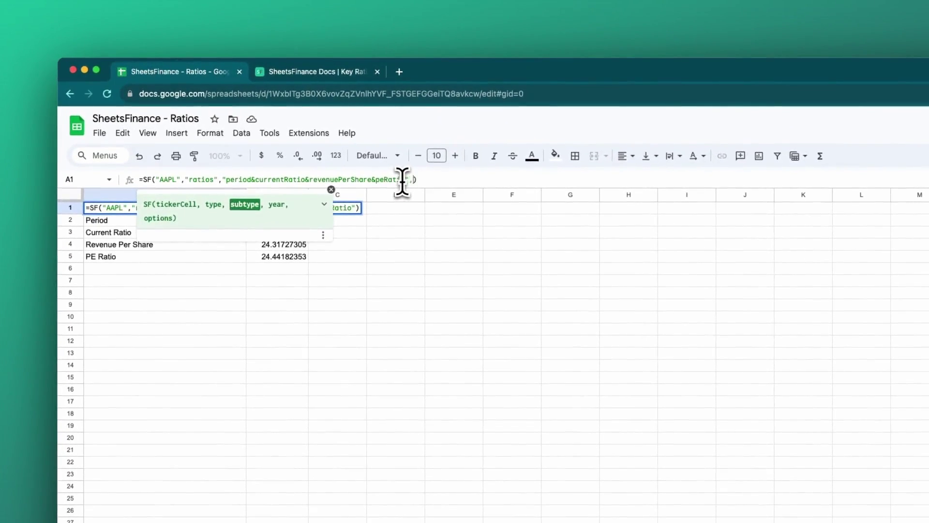
pyautogui.write(', "')
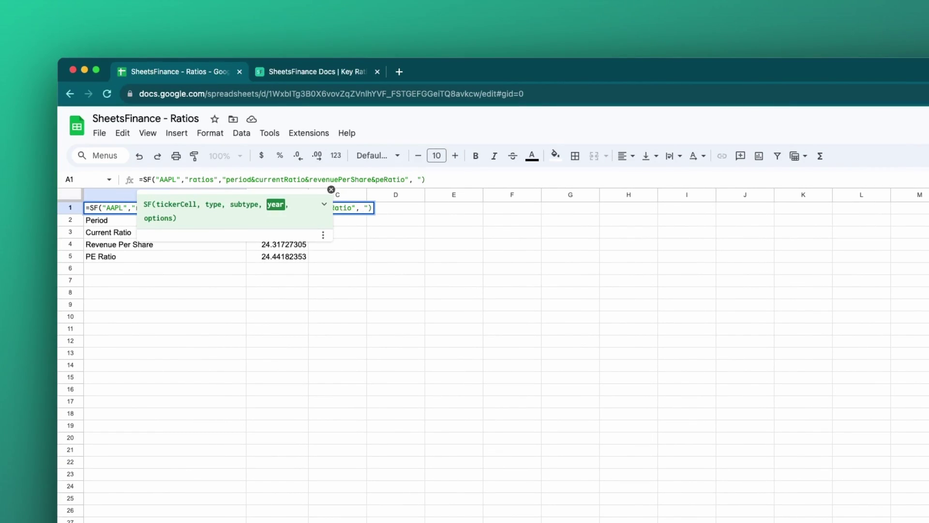
pyautogui.write('2020"')
pyautogui.press('Return')
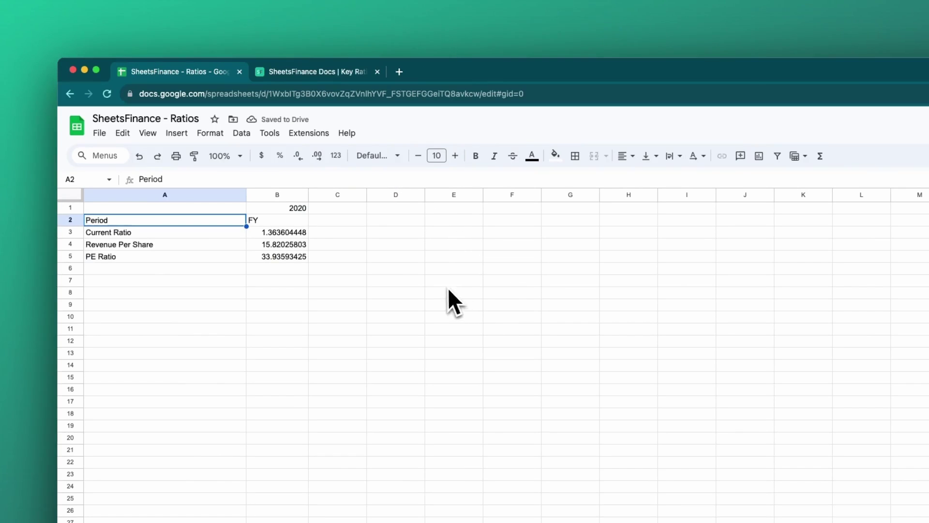
pyautogui.click(229, 209)
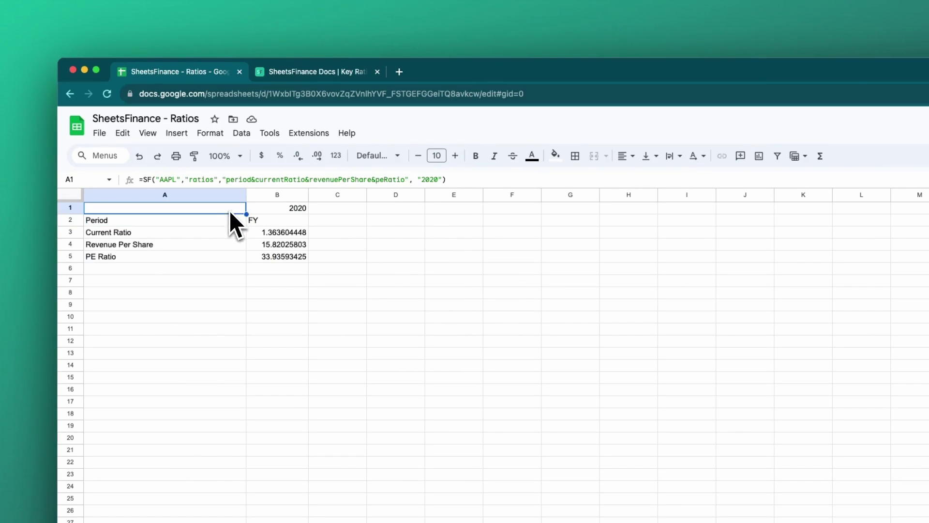
# Change the year argument to "2010-2020" to return ratios for each year.
pyautogui.click(438, 179)
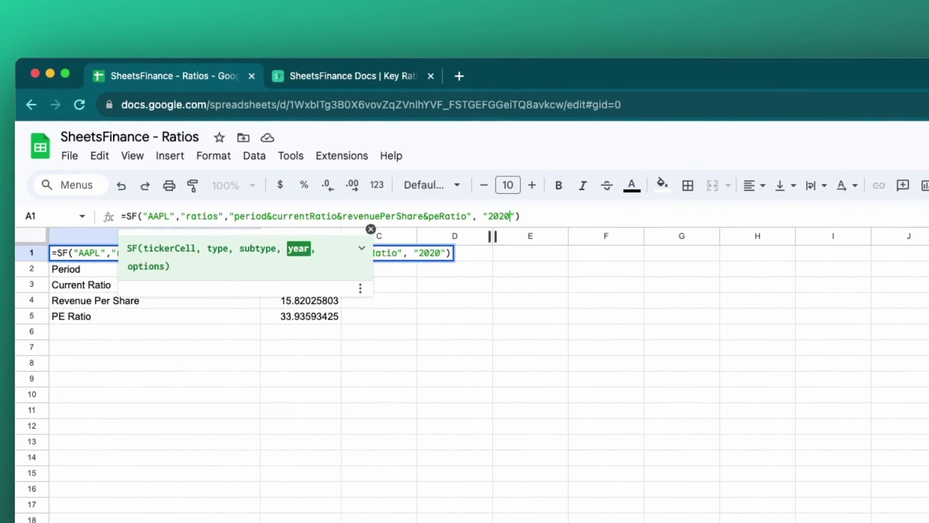
pyautogui.press('BackSpace')
pyautogui.press('BackSpace')
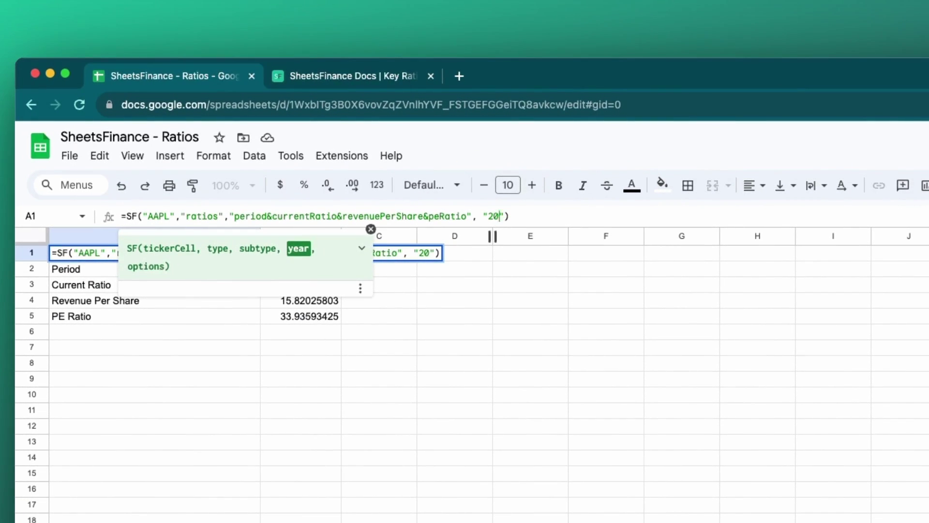
pyautogui.write('10-20')
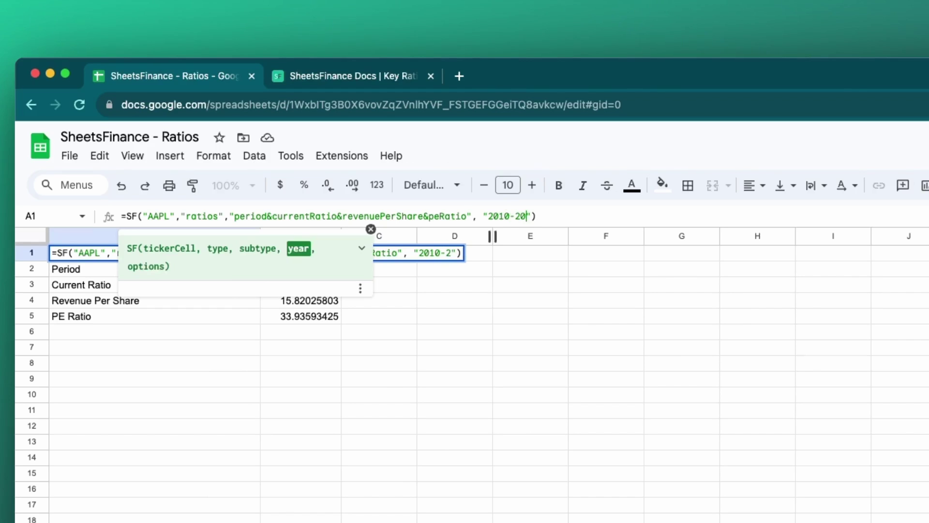
pyautogui.write('20')
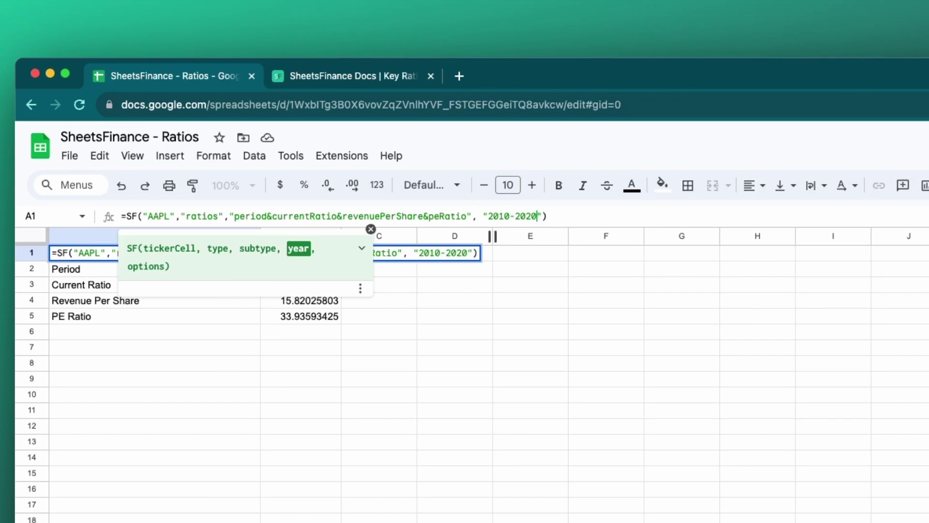
pyautogui.press('Return')
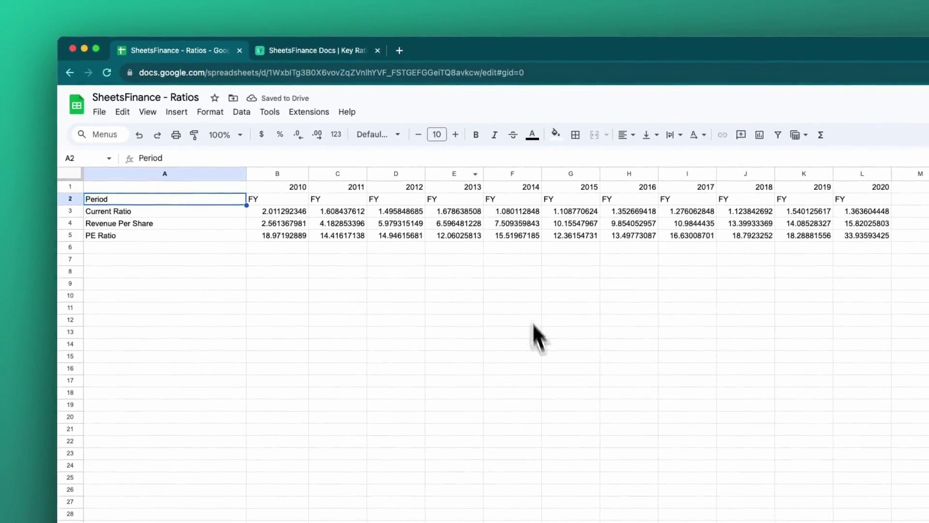
pyautogui.click(220, 189)
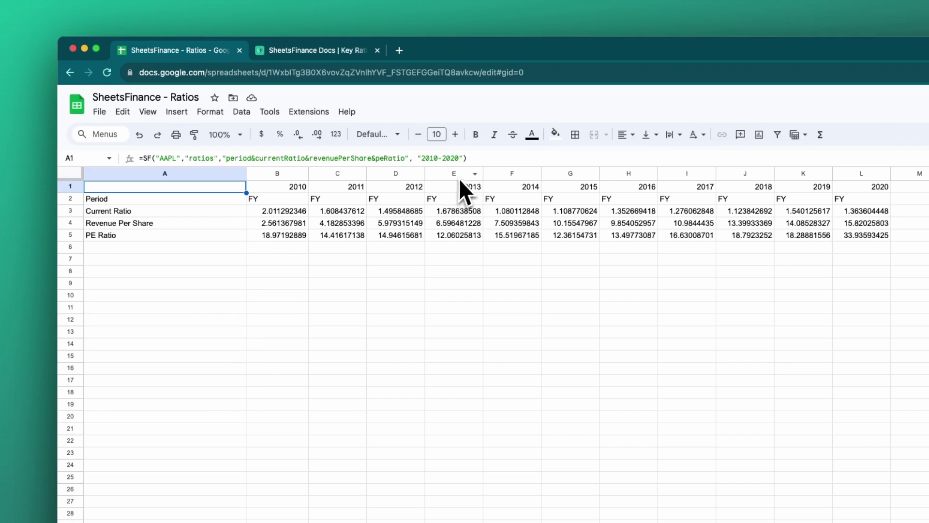
# Add an "NH&NLI" options argument to A1's SF formula.
pyautogui.click(464, 158)
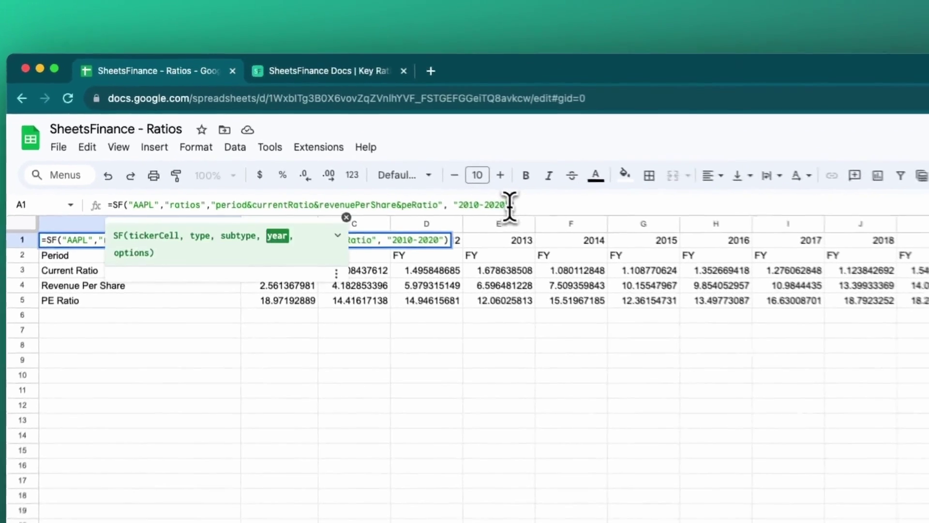
pyautogui.write(',')
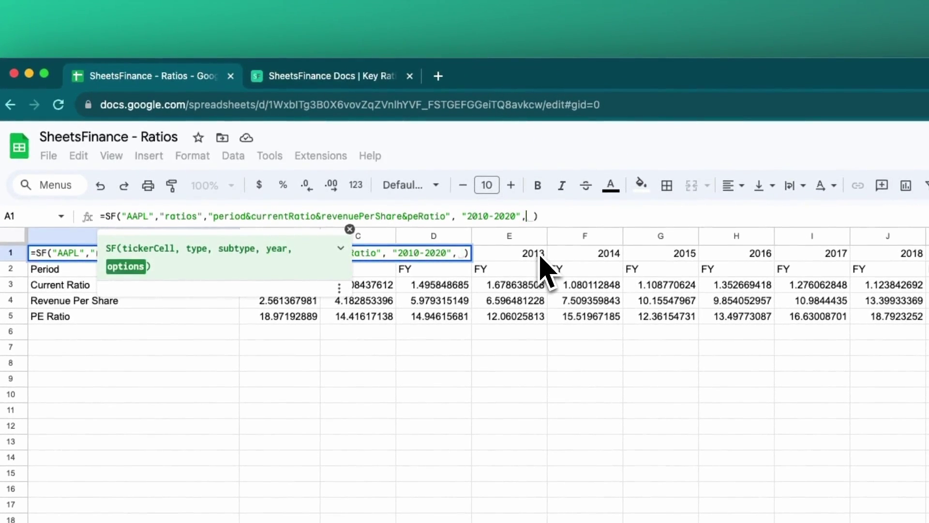
pyautogui.press('BackSpace')
pyautogui.write('"')
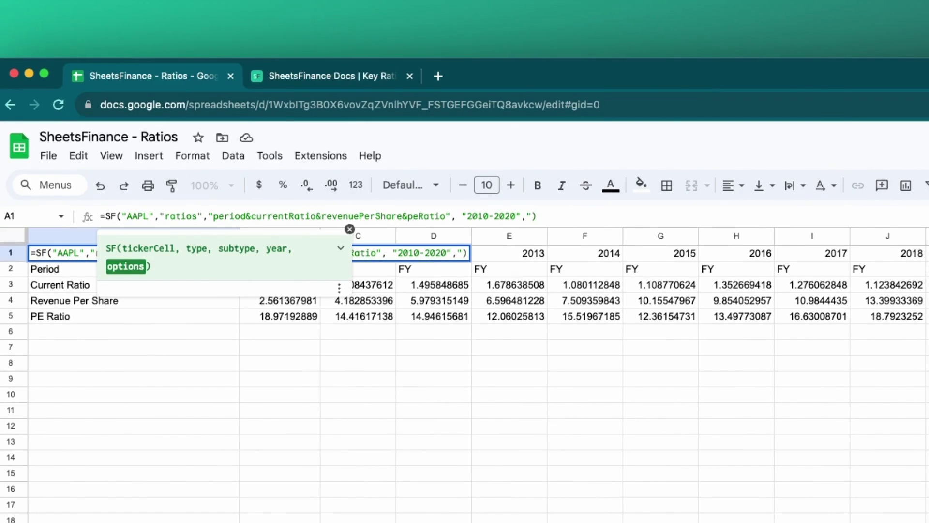
pyautogui.write('NH&')
pyautogui.write('NLI')
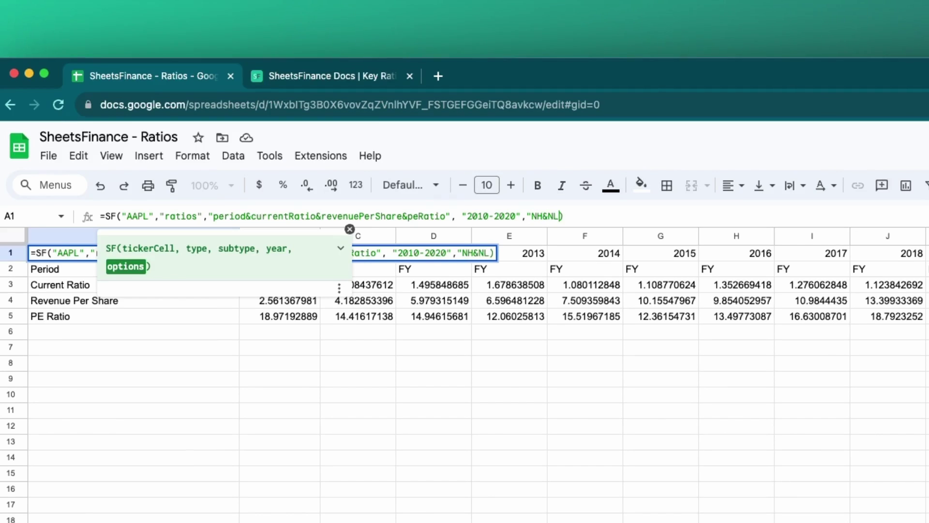
pyautogui.write('"')
pyautogui.press('Return')
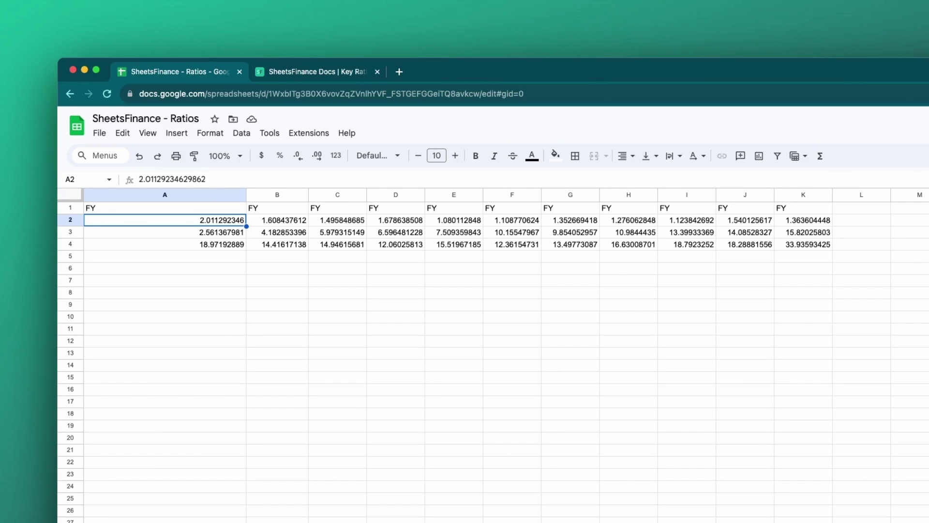
pyautogui.click(164, 208)
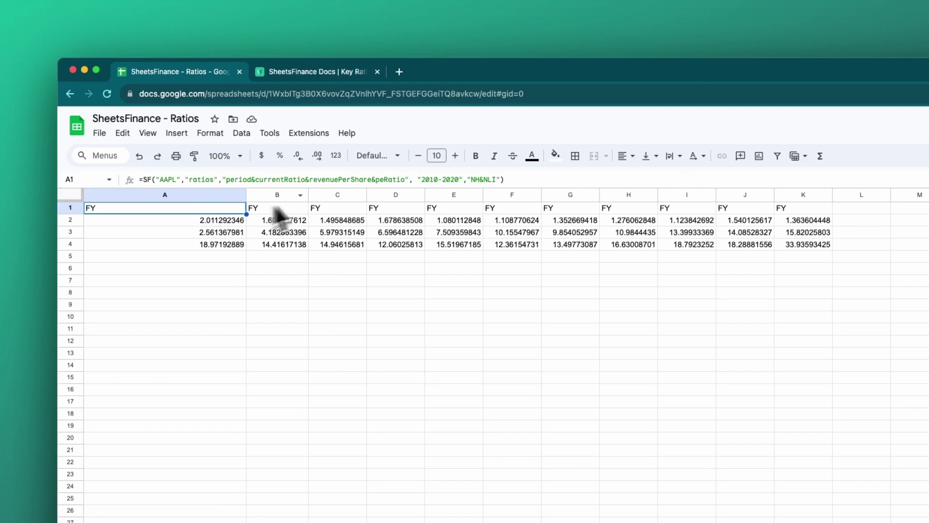
# Remove the "NH&NLI" option and shorten the year range to "2020".
pyautogui.click(496, 180)
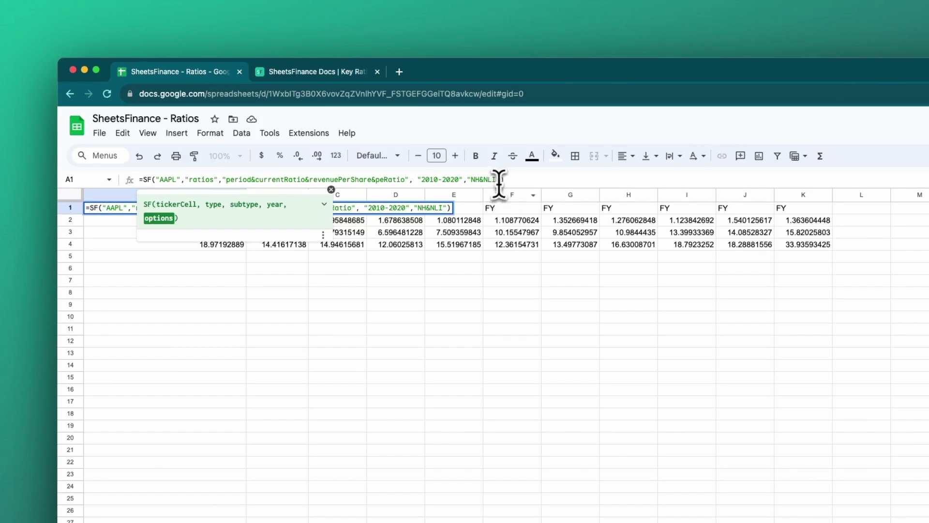
pyautogui.doubleClick(472, 180)
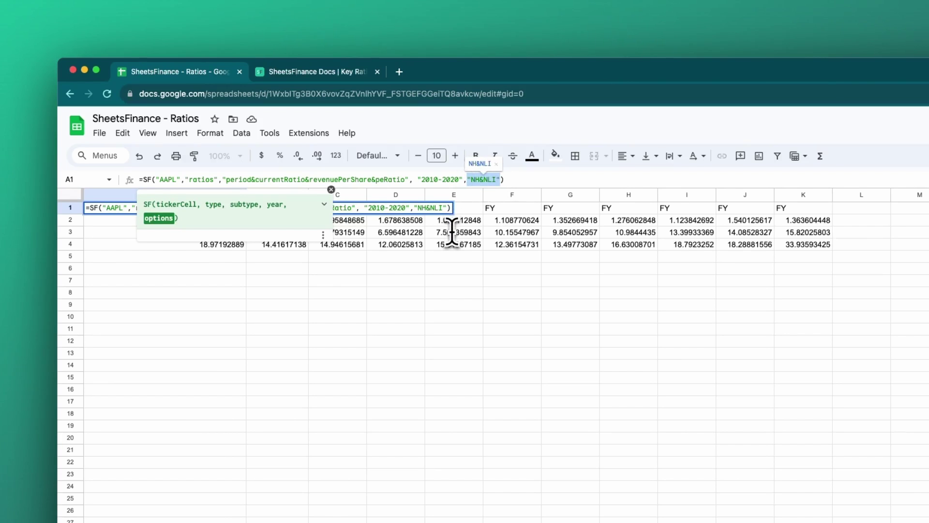
pyautogui.press('BackSpace')
pyautogui.press('BackSpace')
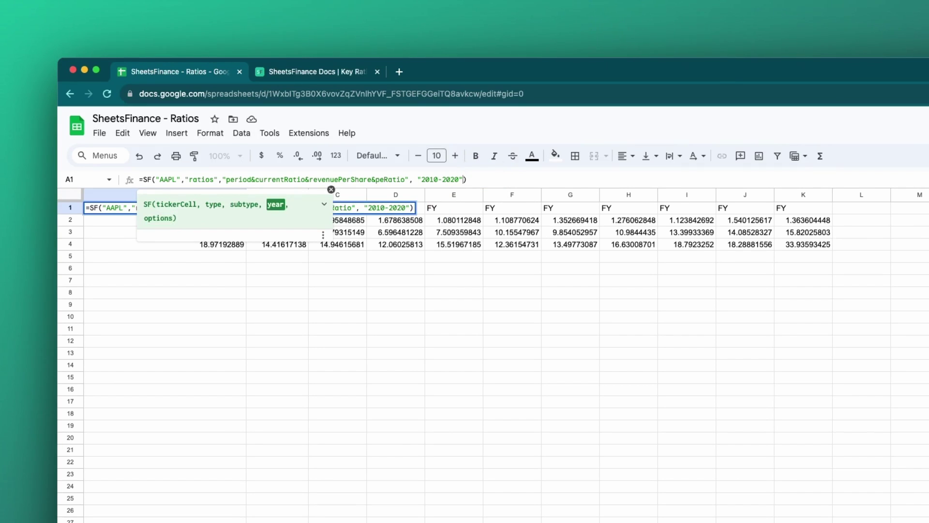
pyautogui.click(444, 180)
pyautogui.press('BackSpace')
pyautogui.press('BackSpace')
pyautogui.press('BackSpace')
pyautogui.press('BackSpace')
pyautogui.press('Return')
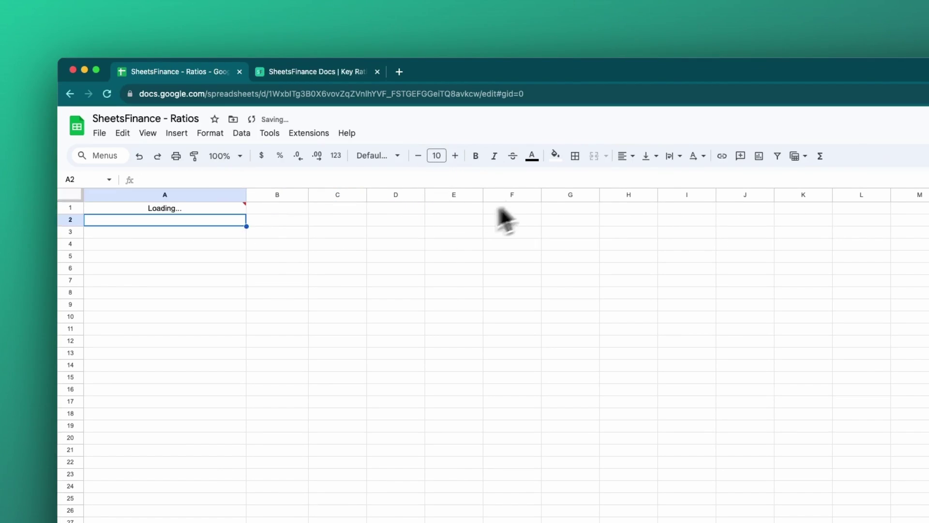
# Change the formula type from "ratios" to "ratiosQ1" for quarterly figures.
pyautogui.click(212, 208)
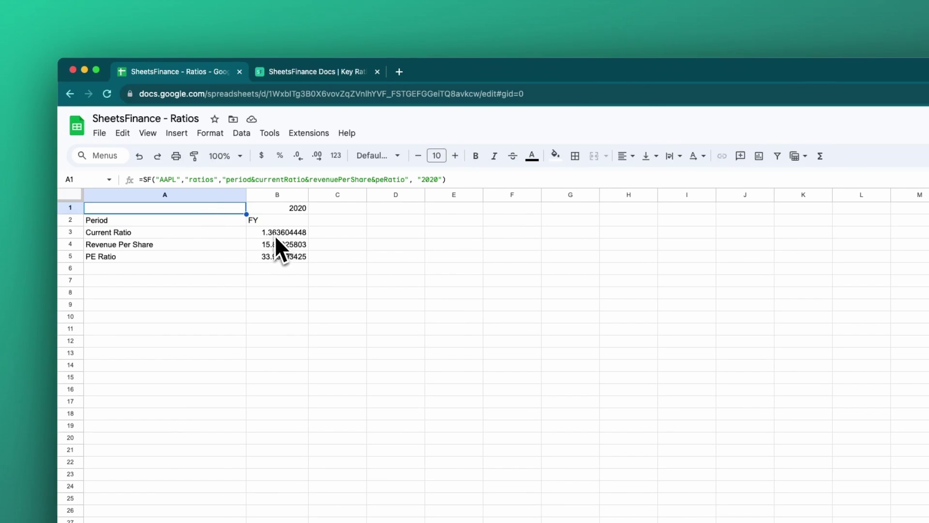
pyautogui.click(213, 180)
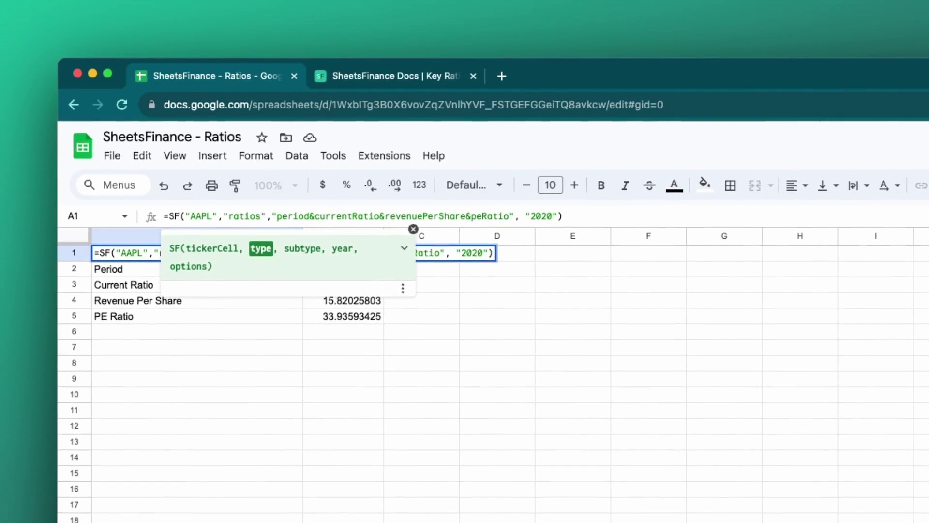
pyautogui.write('Q1')
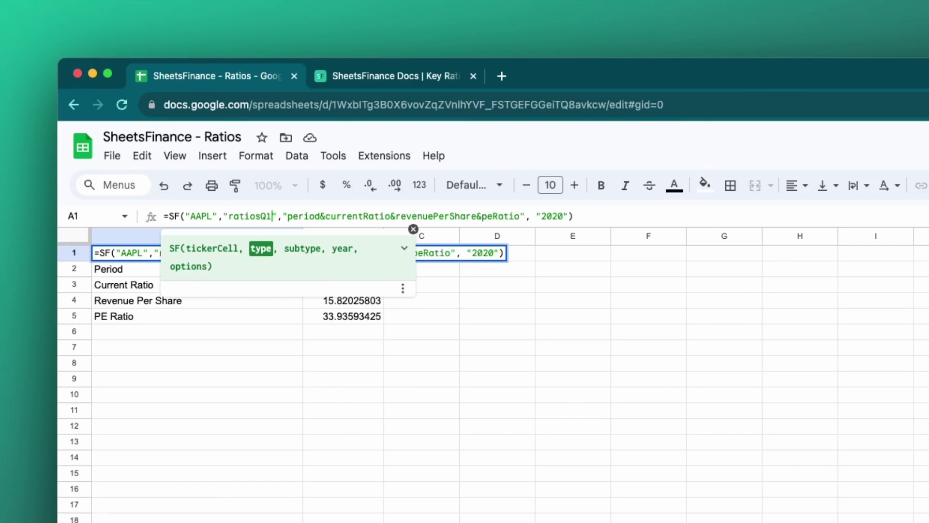
pyautogui.press('Return')
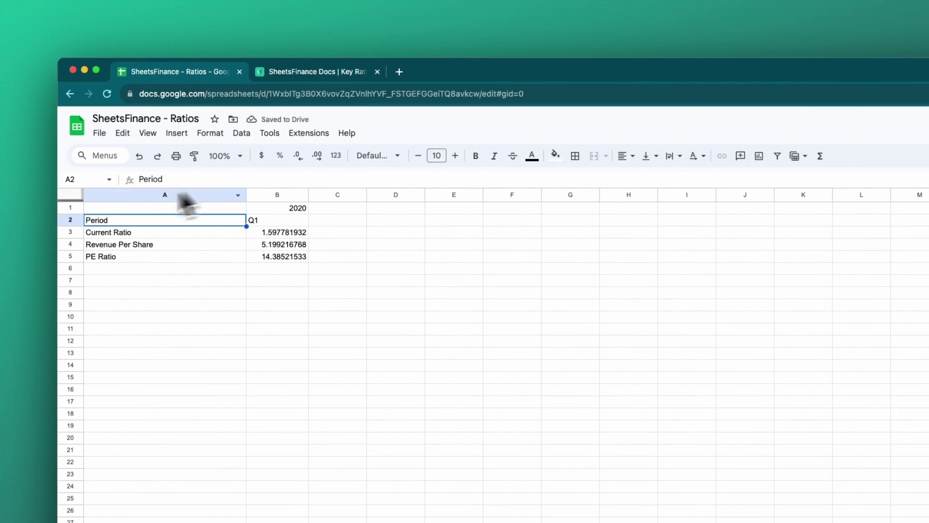
# Switch the type to "ratiosQ2" to show Apple's Q2 2020 ratios.
pyautogui.click(150, 208)
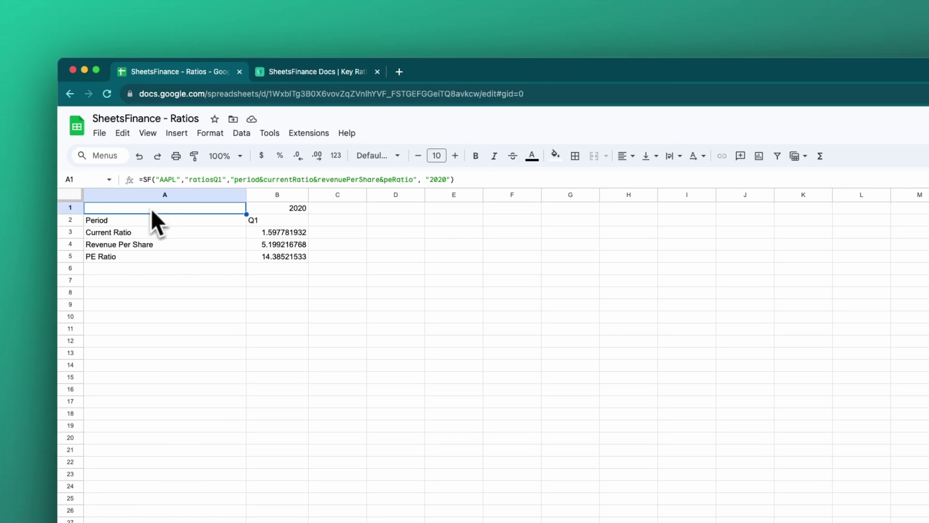
pyautogui.click(213, 179)
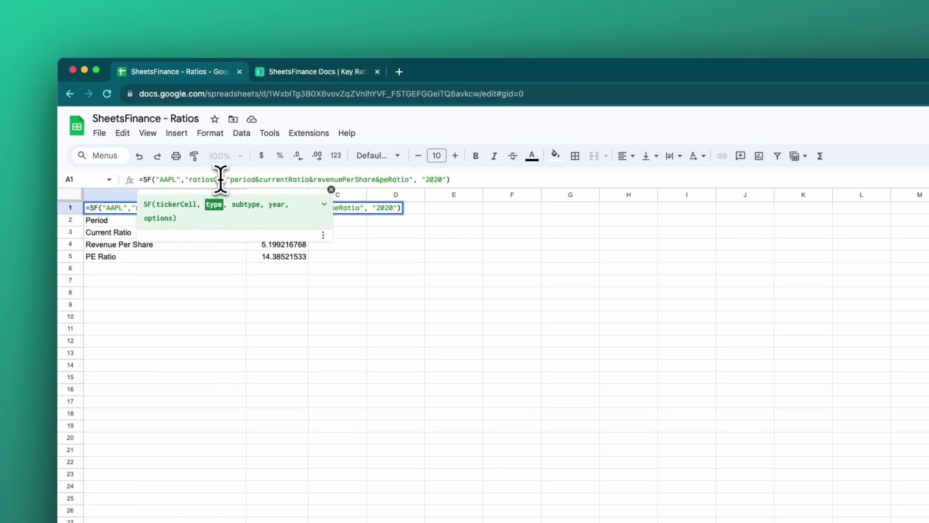
pyautogui.press('Return')
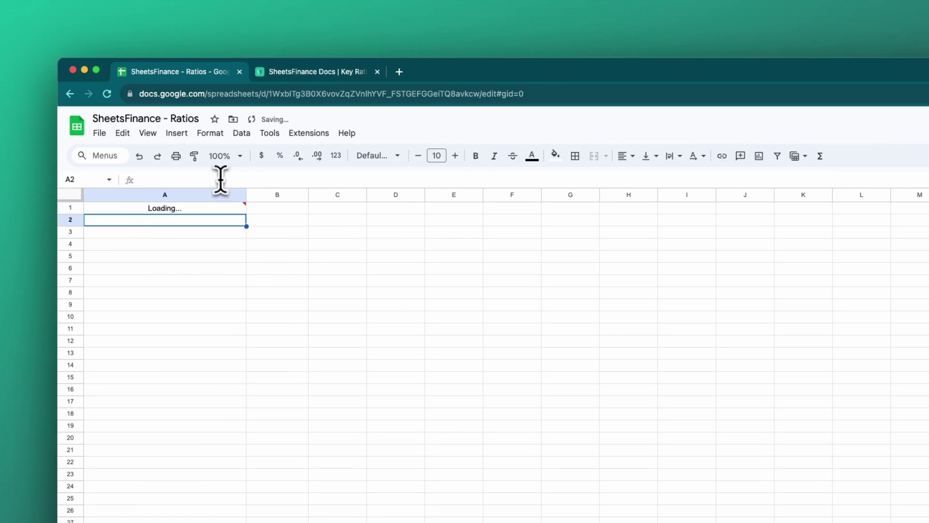
pyautogui.click(199, 209)
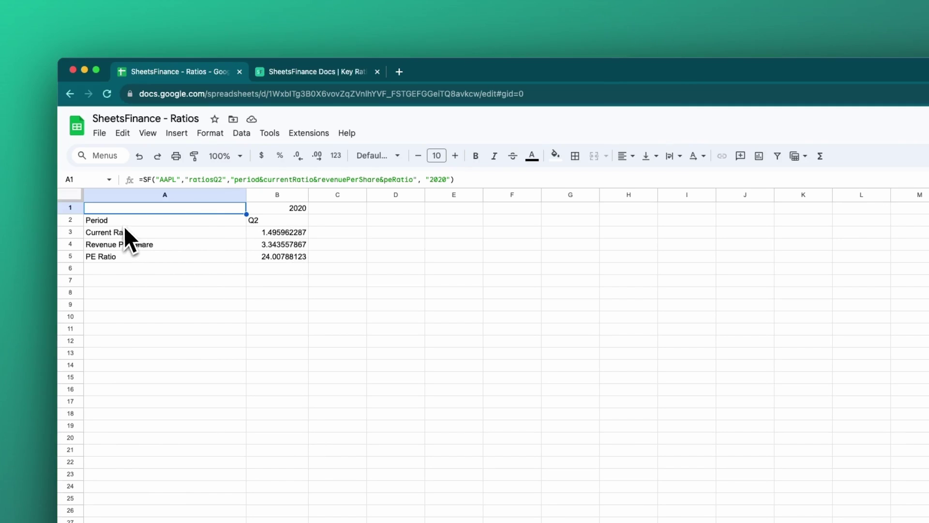
# Replace the metric list period&currentRatio&revenuePerShare&peRatio with "all" in A1's formula.
pyautogui.click(234, 180)
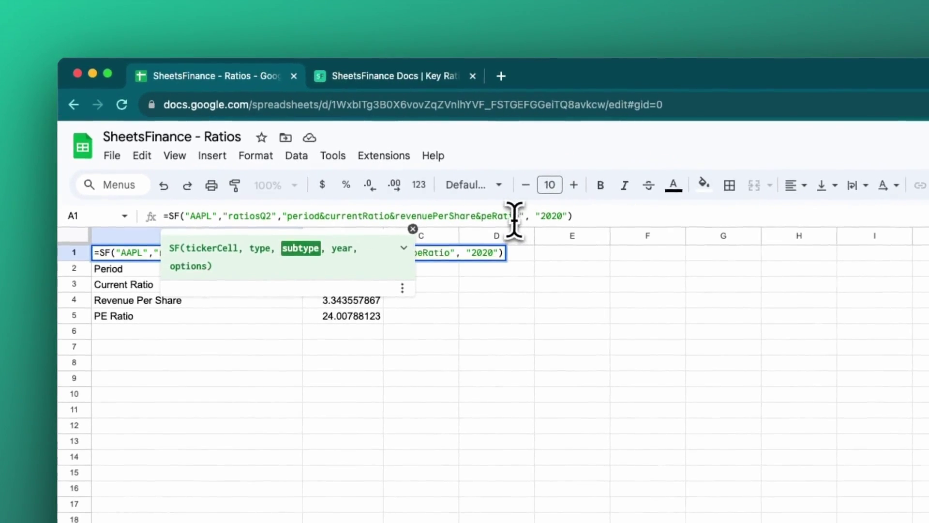
pyautogui.keyDown('shift'); pyautogui.click(513, 213); pyautogui.keyUp('shift')
pyautogui.press('BackSpace')
pyautogui.write('all')
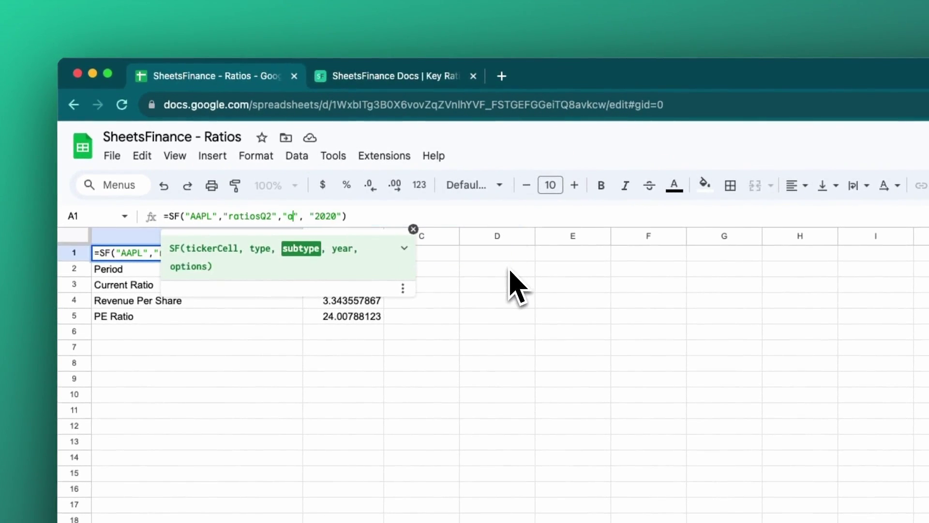
pyautogui.press('Return')
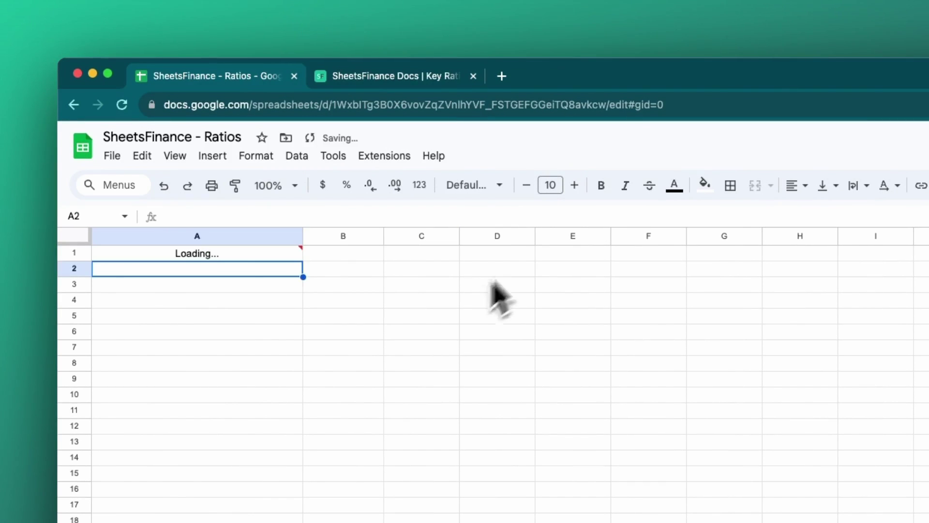
pyautogui.moveTo(277, 258)
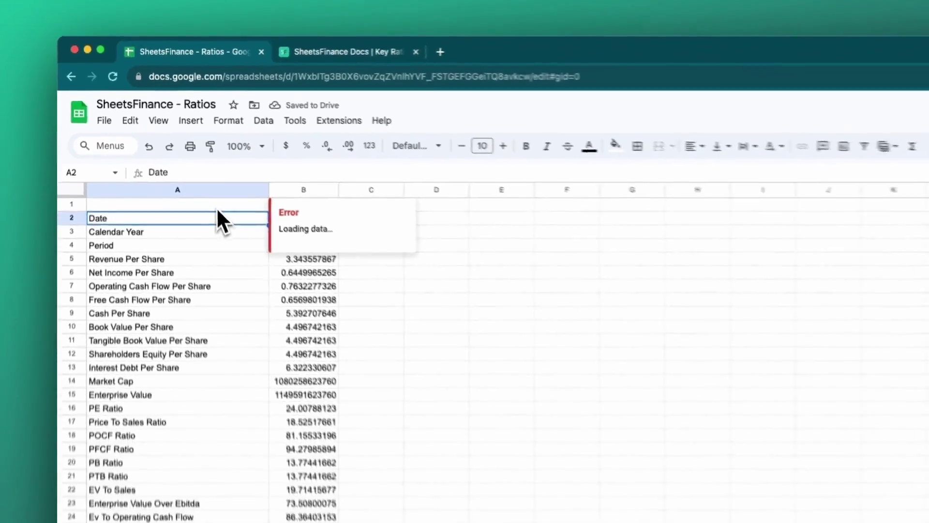
pyautogui.click(245, 258)
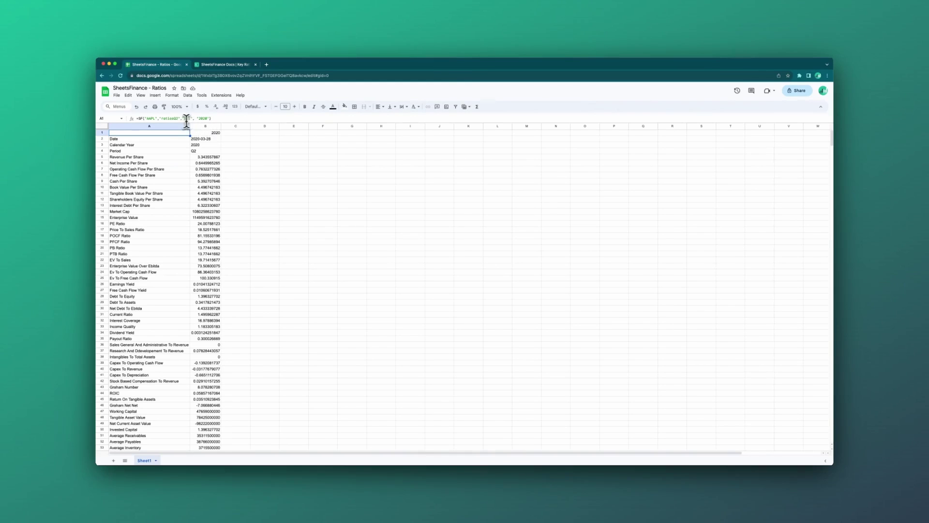
# Change the year argument to "2018-2022" so Q2 ratios fill columns B–F.
pyautogui.click(207, 118)
pyautogui.press('BackSpace')
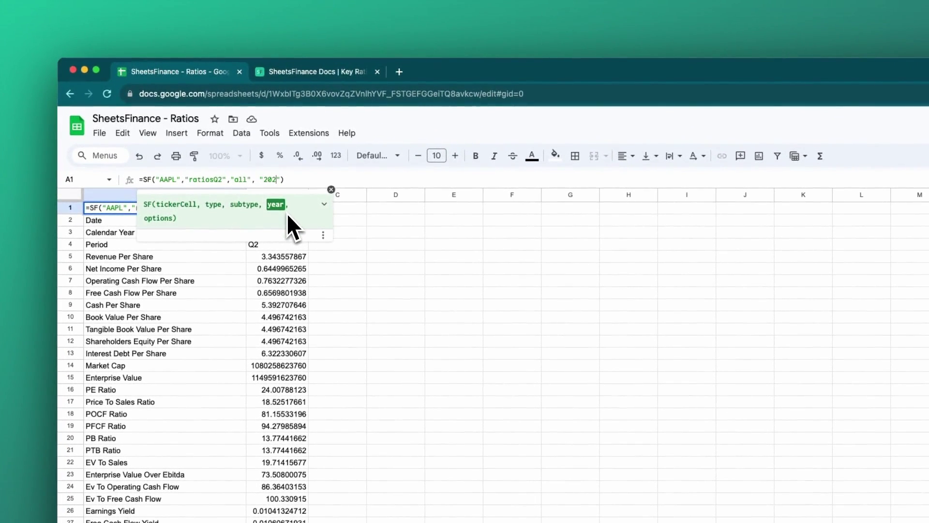
pyautogui.press('BackSpace')
pyautogui.write('18-2022')
pyautogui.press('Return')
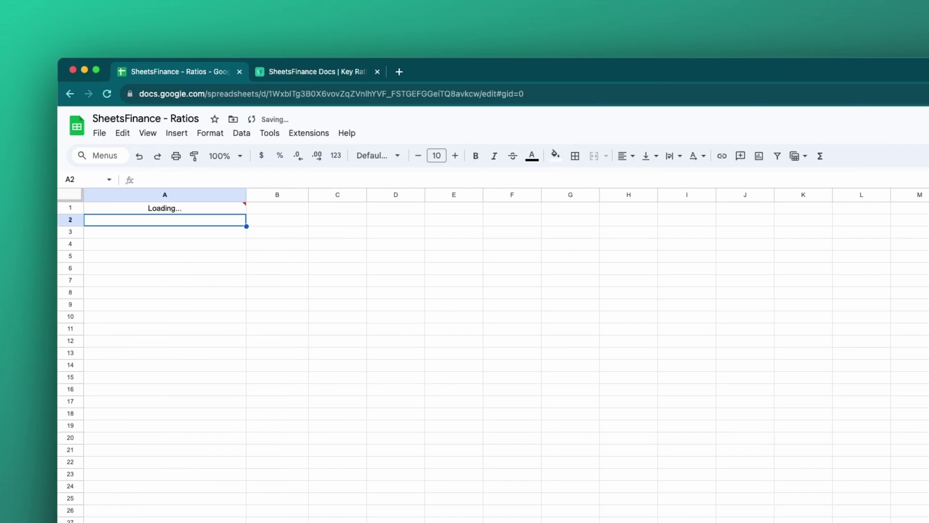
pyautogui.click(208, 210)
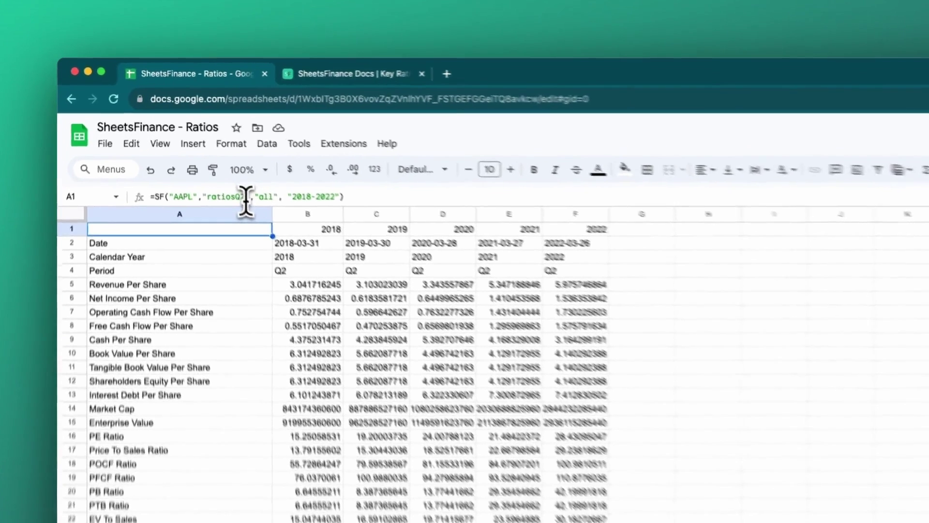
pyautogui.click(245, 199)
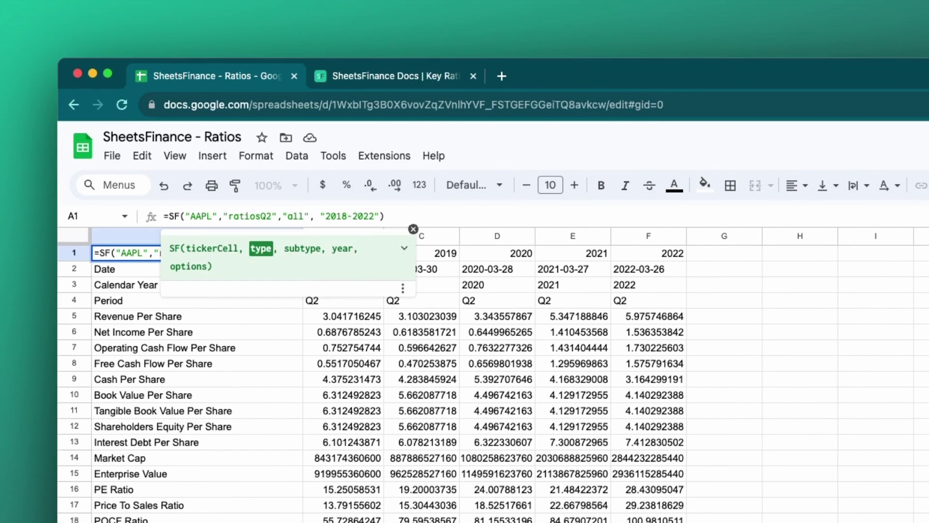
# Change 'ratiosQ2' to 'ratiosQ' so A1 returns every quarter 2018–2022, then check the first period.
pyautogui.press('BackSpace')
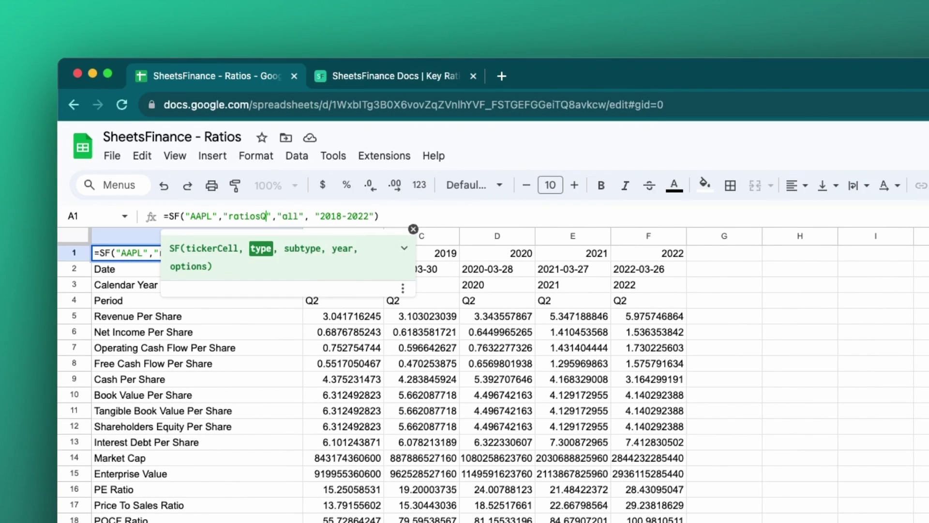
pyautogui.press('Return')
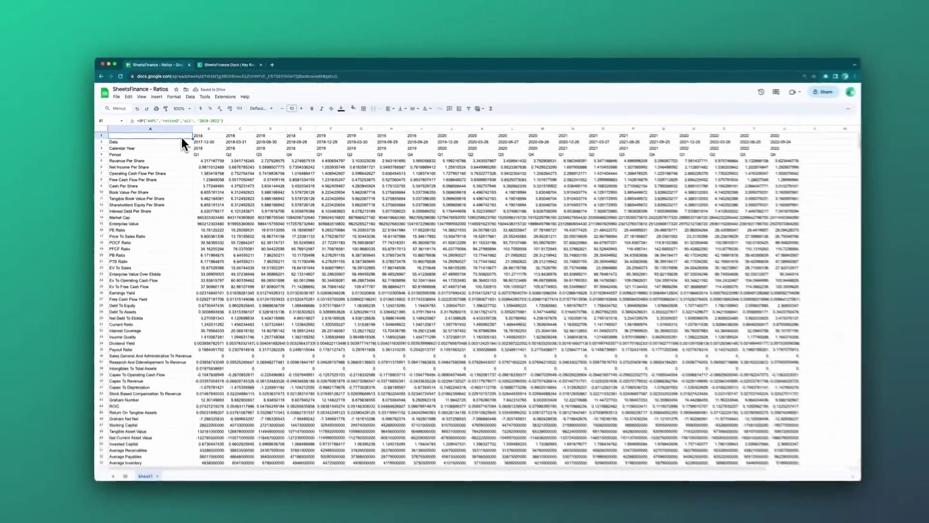
pyautogui.click(292, 255)
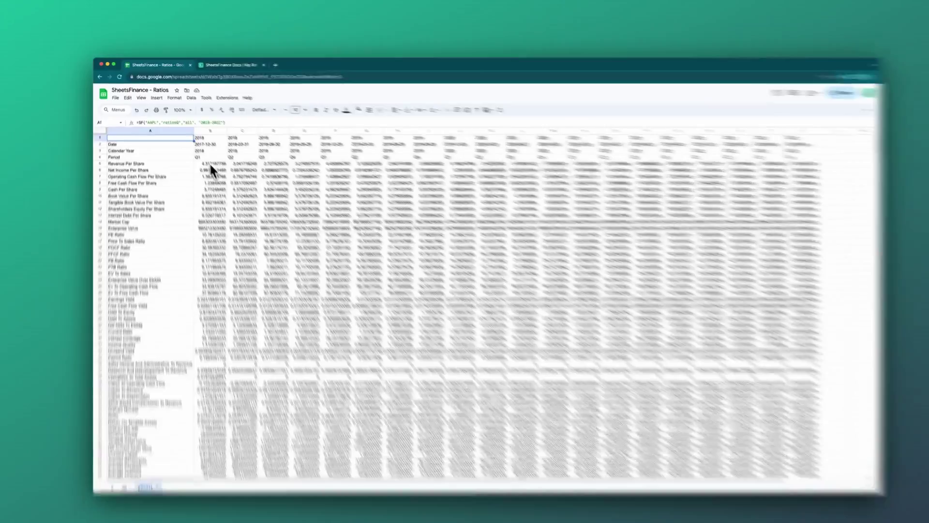
pyautogui.click(206, 150)
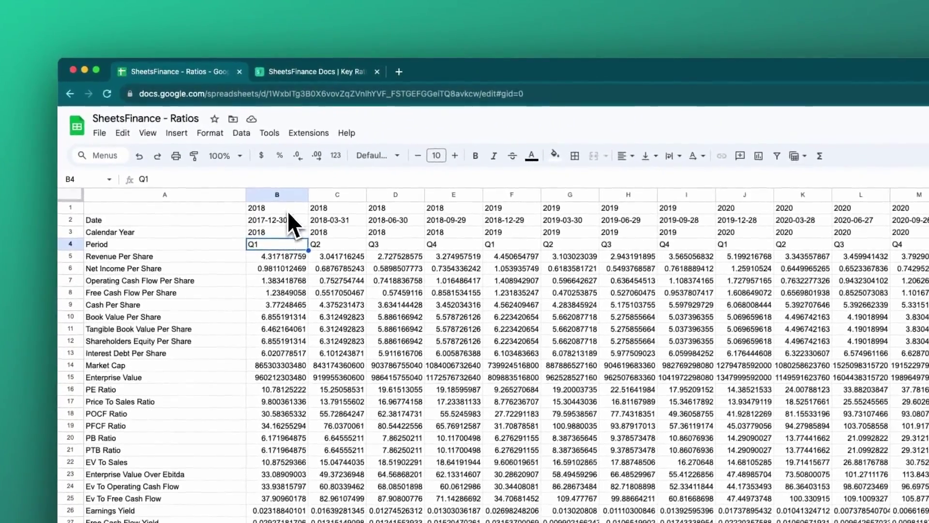
pyautogui.click(198, 209)
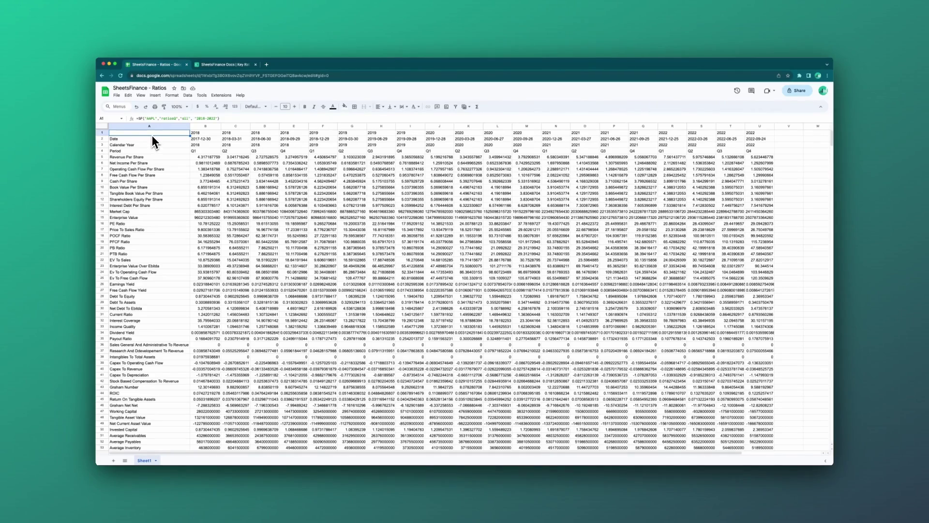
# Delete the 2018-2022 argument, leaving =SF("AAPL","ratiosQ","all") to return only 2023 Q3.
pyautogui.click(214, 118)
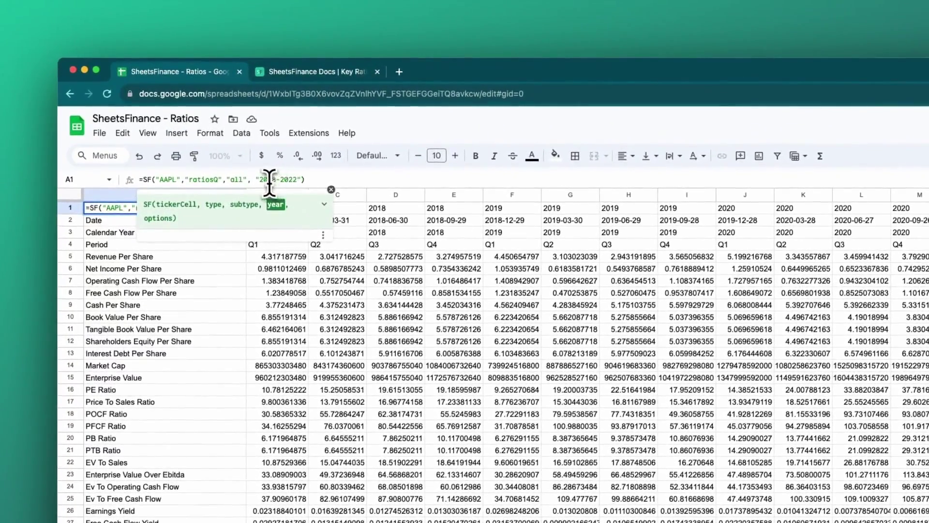
pyautogui.doubleClick(258, 179)
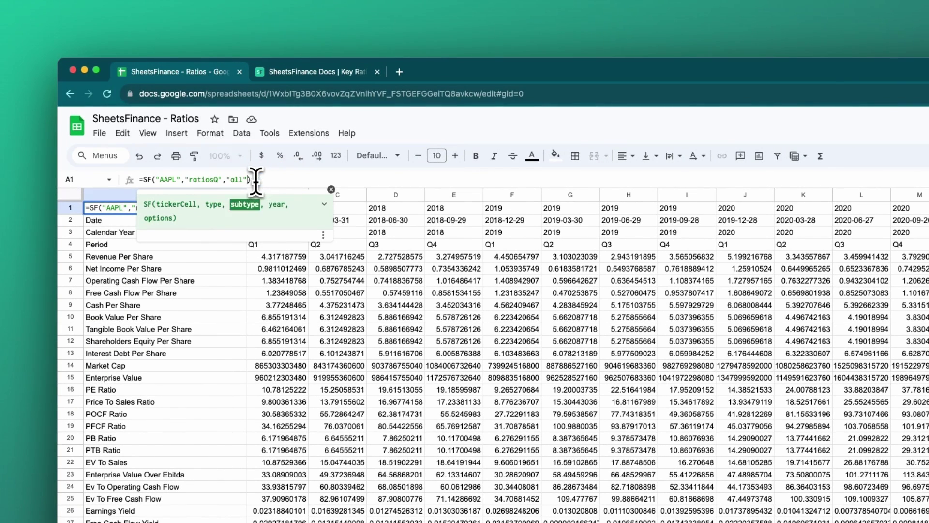
pyautogui.press('Return')
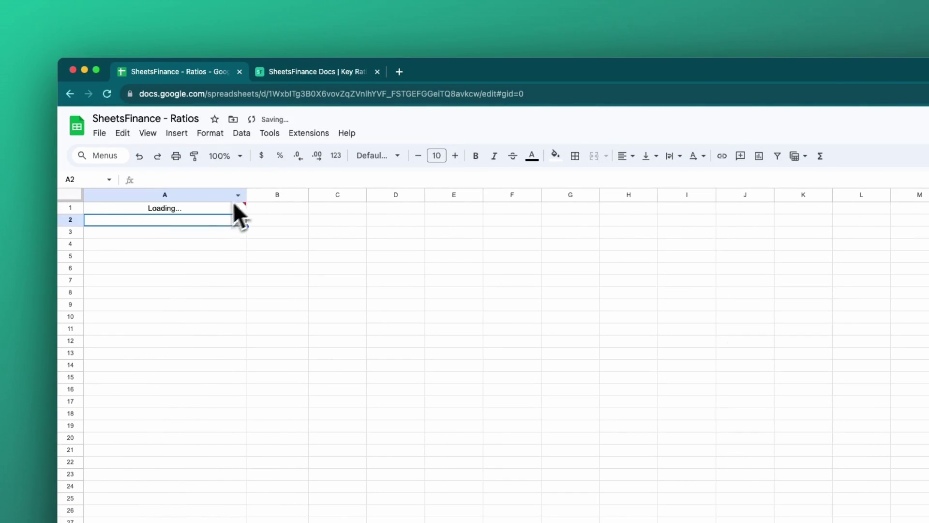
pyautogui.click(187, 211)
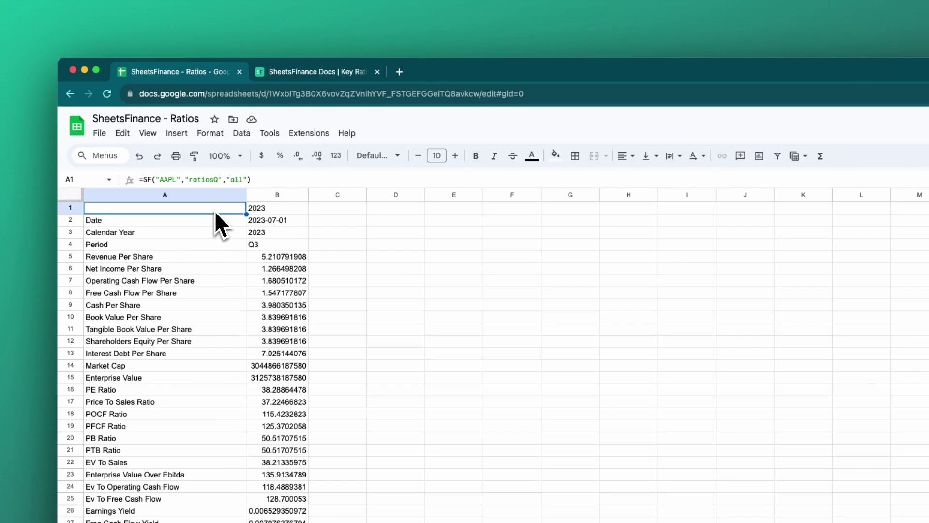
# Change 'ratiosQ' to 'ratiosQ2' so A1 returns the 2023 Q2 ratios.
pyautogui.click(216, 180)
pyautogui.write('2')
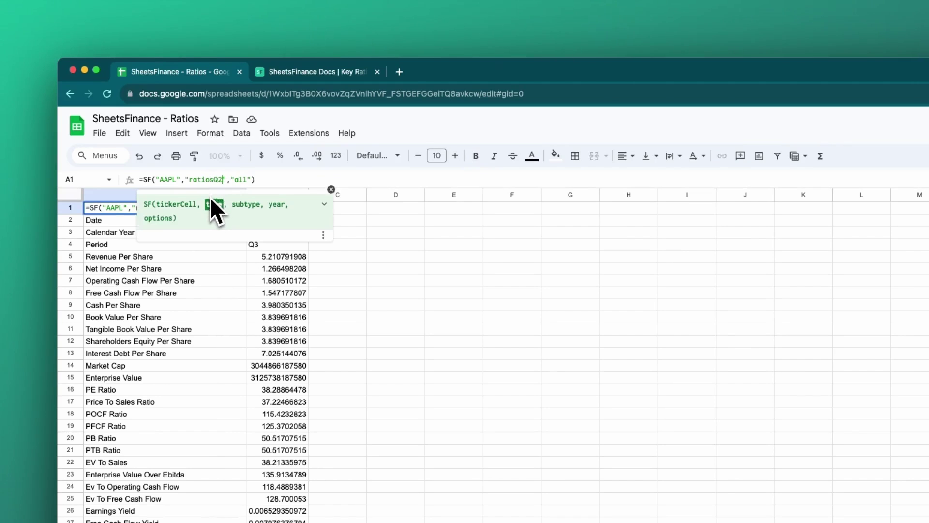
pyautogui.press('Return')
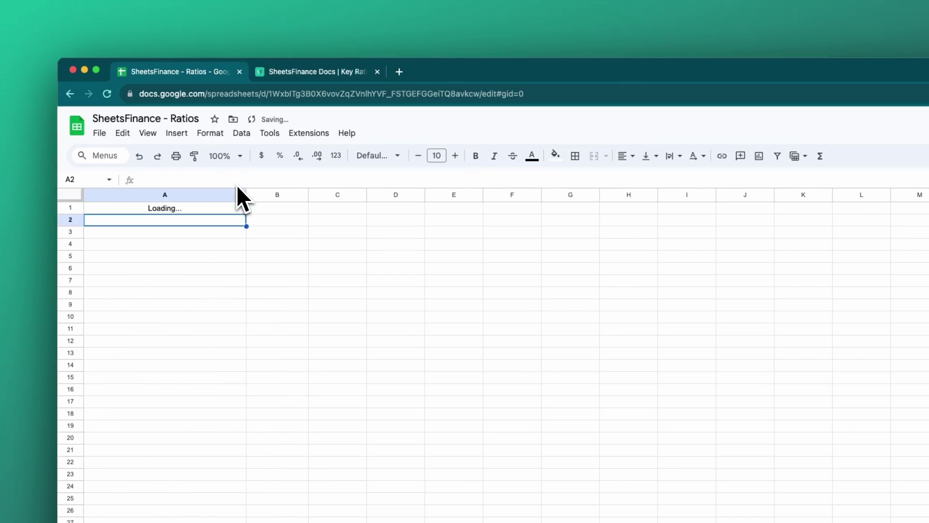
pyautogui.moveTo(208, 213)
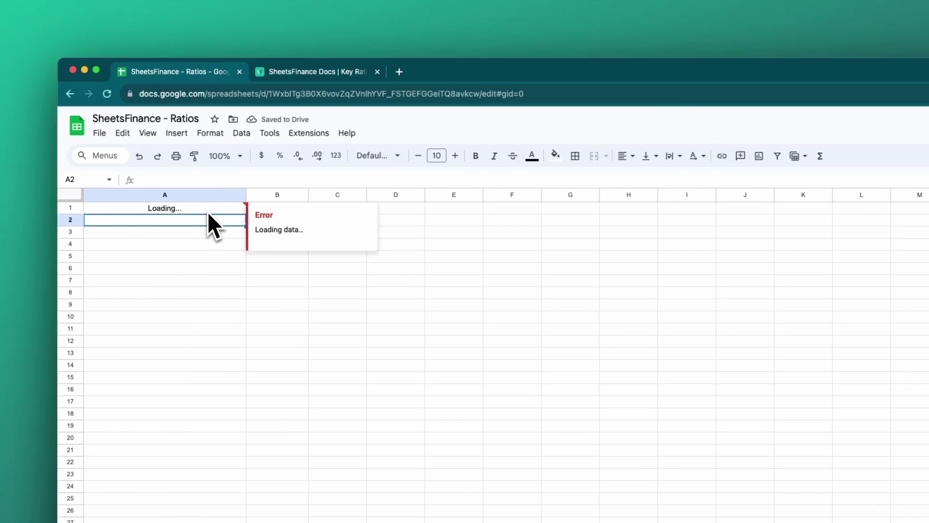
pyautogui.click(208, 211)
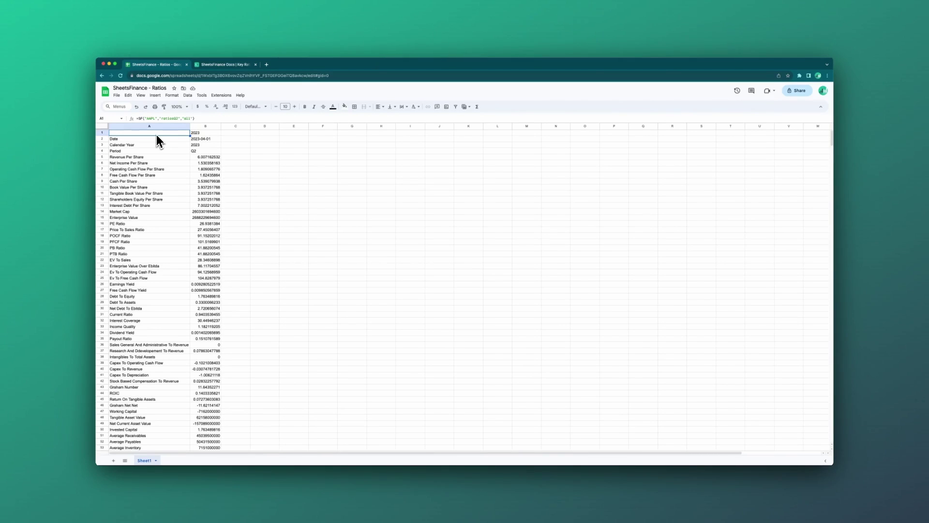
# Rewrite A1 as =SF("AAPL","ratios","all","ttm") and confirm B1 is headed TTM.
pyautogui.doubleClick(157, 134)
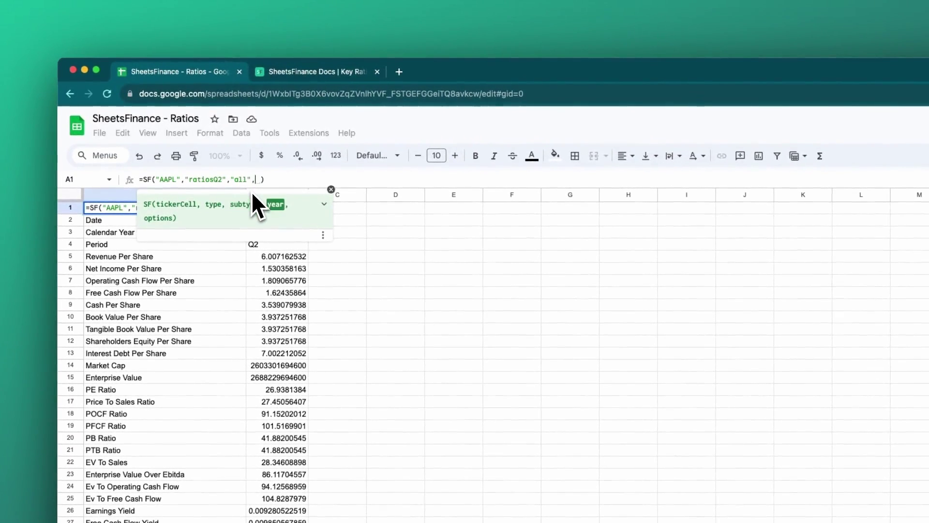
pyautogui.write(', "ttm"')
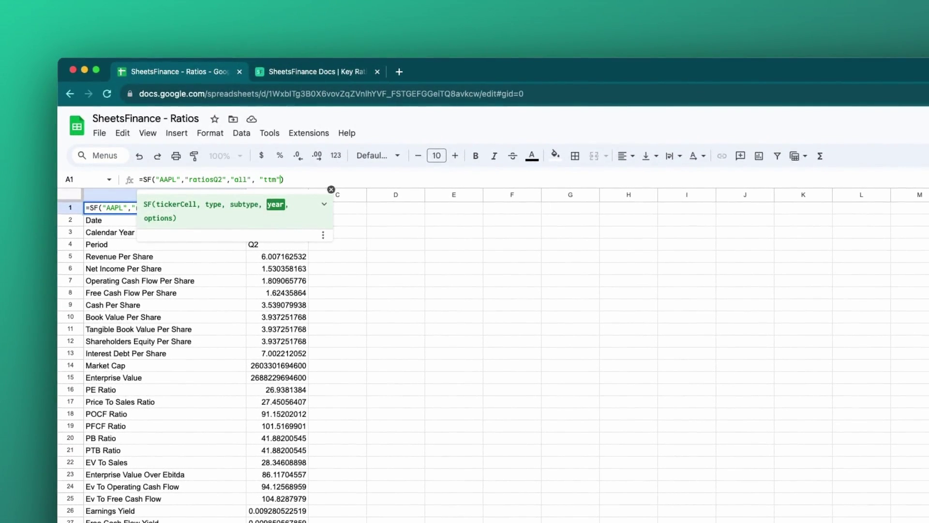
pyautogui.click(222, 179)
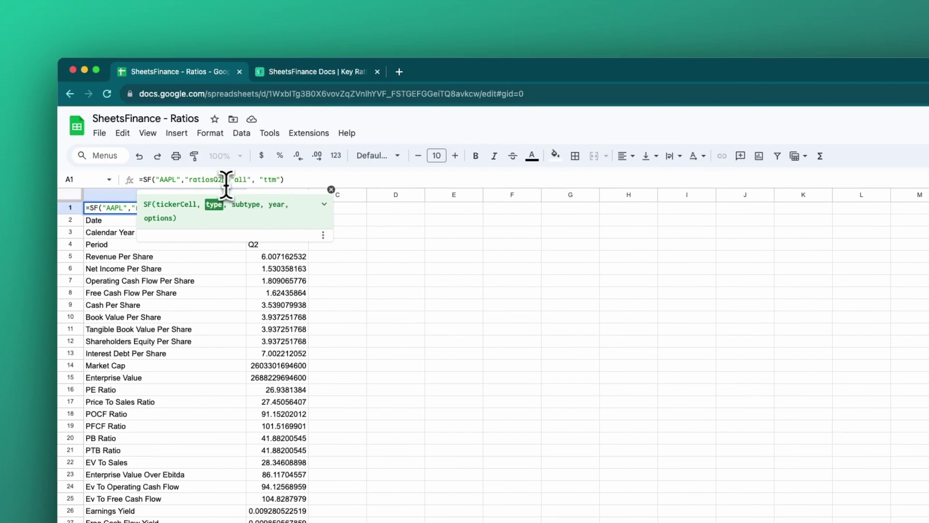
pyautogui.press('BackSpace')
pyautogui.press('BackSpace')
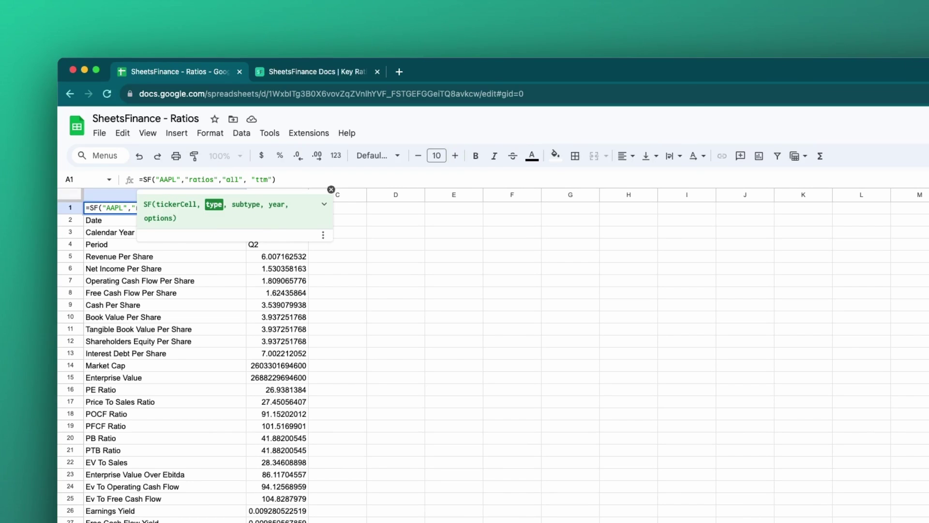
pyautogui.press('Return')
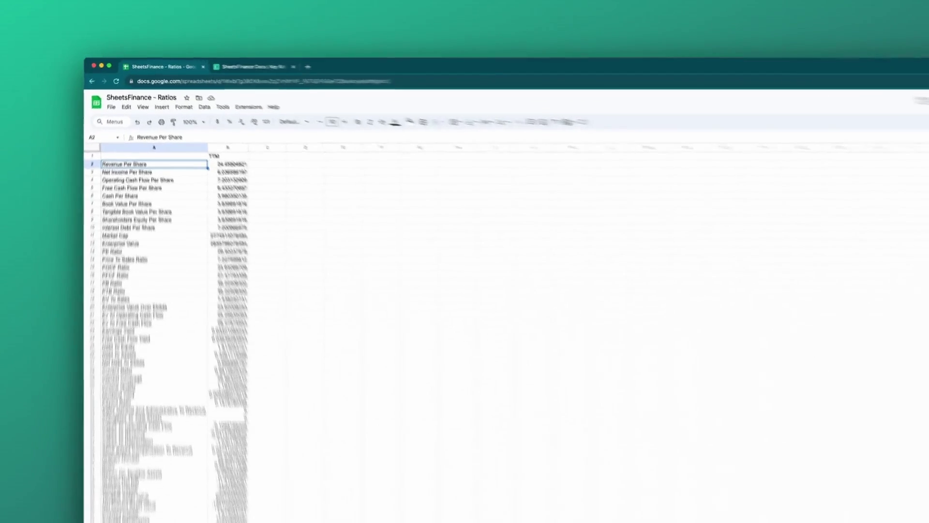
pyautogui.click(174, 134)
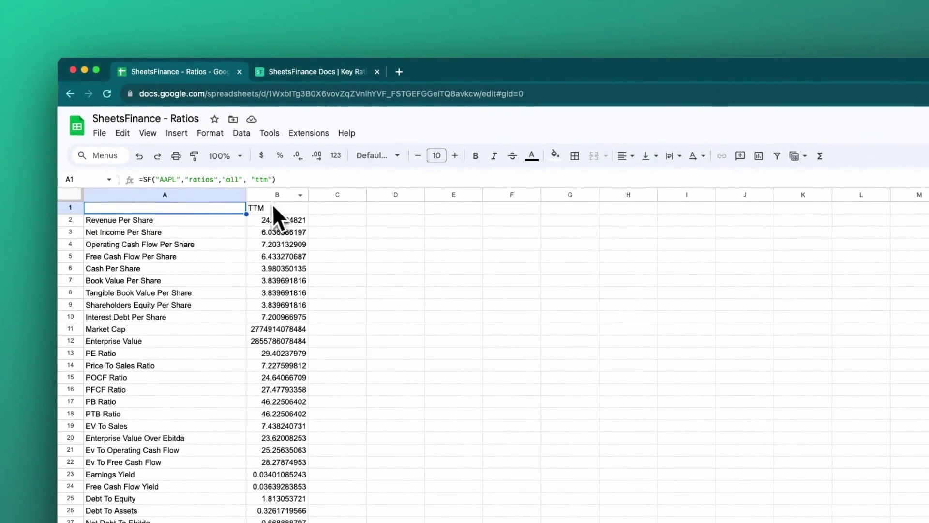
pyautogui.click(267, 210)
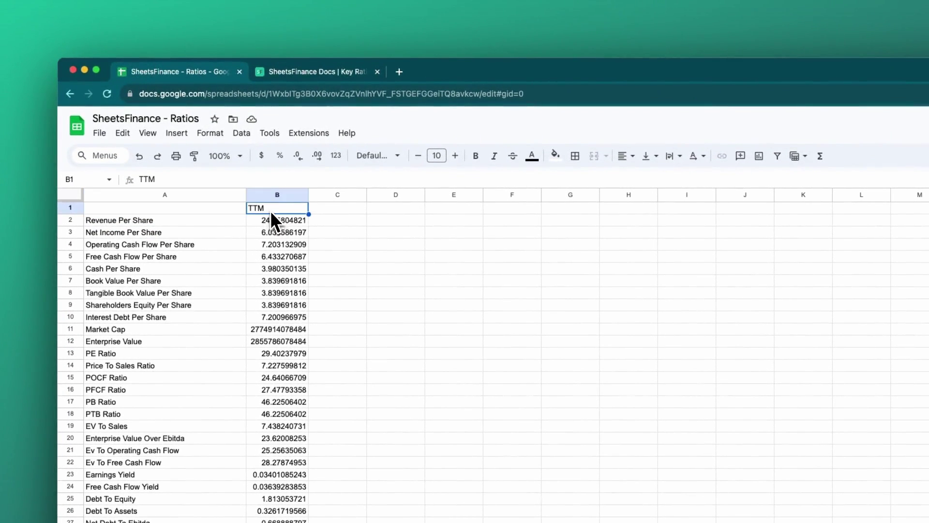
pyautogui.click(213, 210)
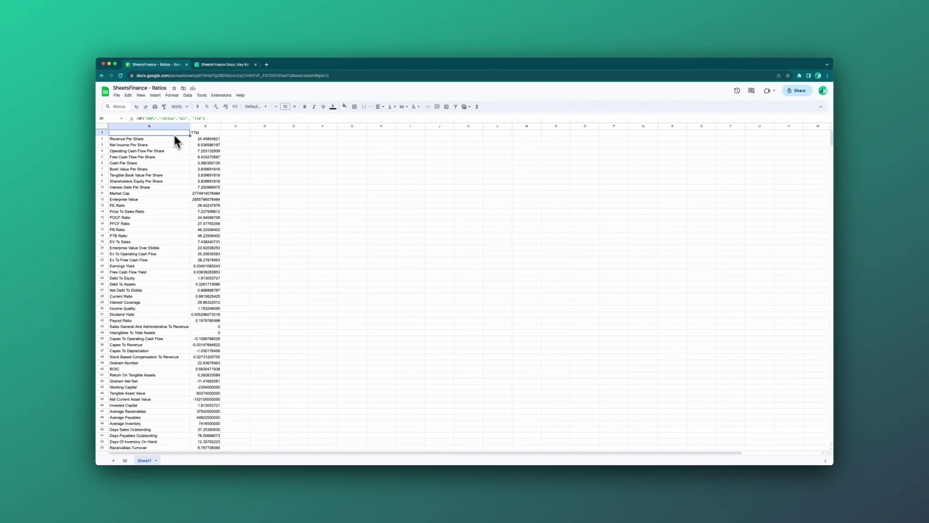
# Launch the SheetsFinance Function Generator with ticker AAPL and the Real-time/historical category.
pyautogui.click(221, 95)
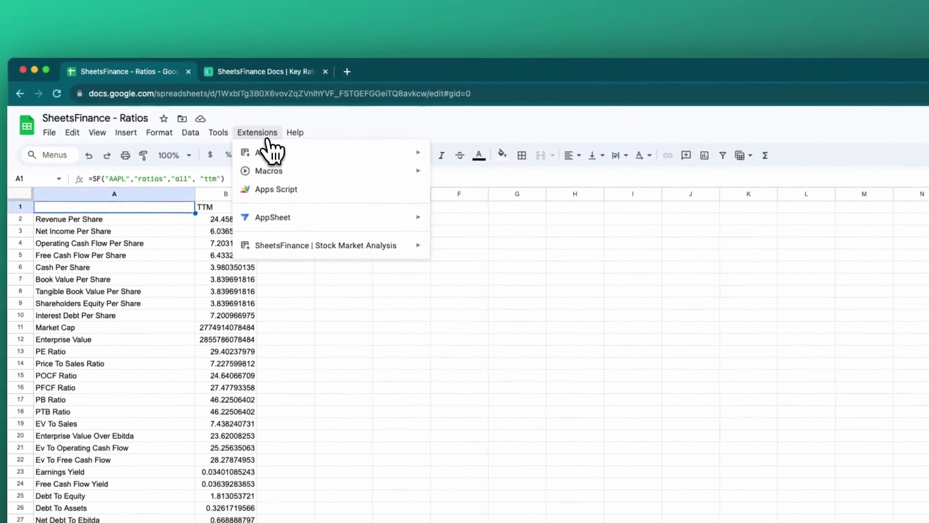
pyautogui.moveTo(300, 246)
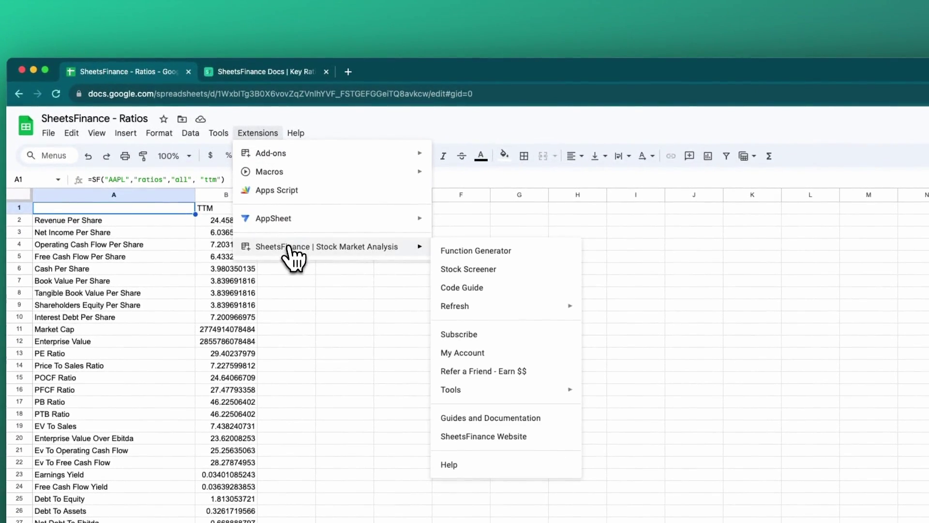
pyautogui.click(504, 251)
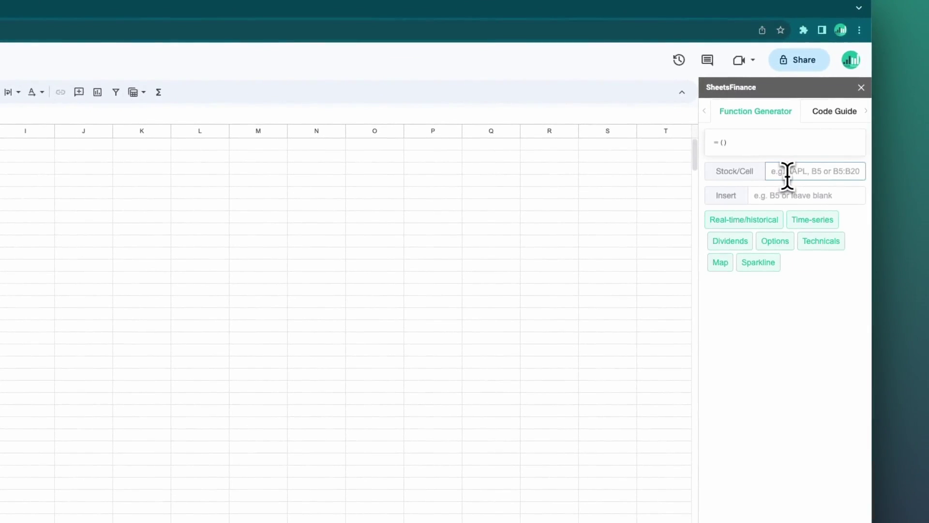
pyautogui.write('AAPL')
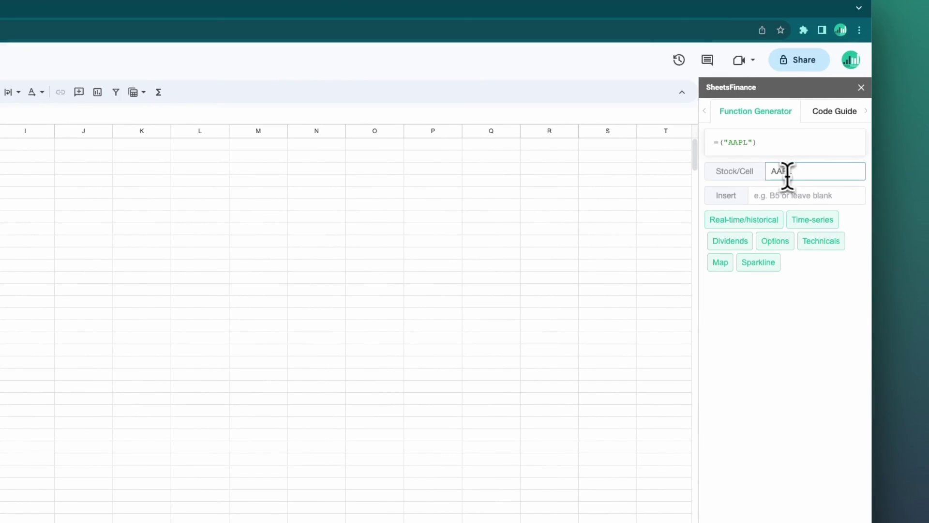
pyautogui.click(752, 221)
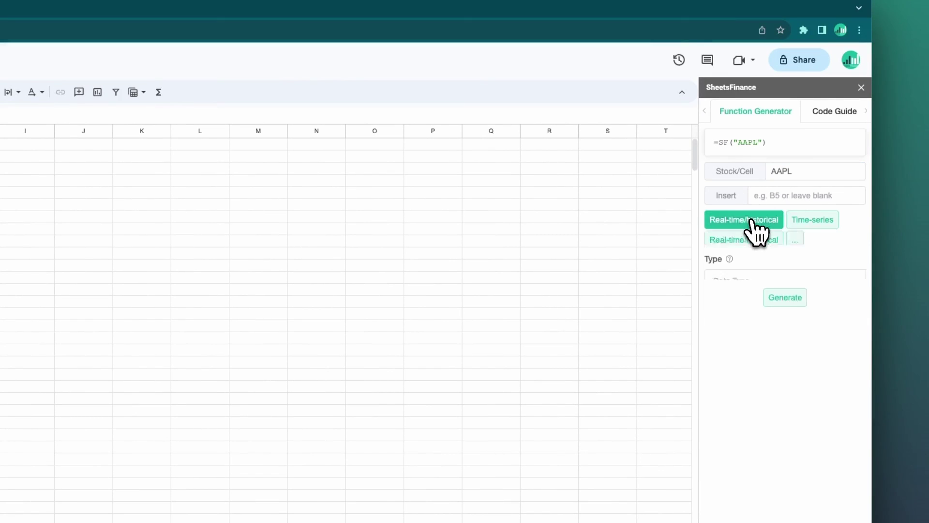
# Set type Ratios with sub-types Date, Calendar Year, Period, Revenue Per Share, Net Income Per Share.
pyautogui.click(807, 271)
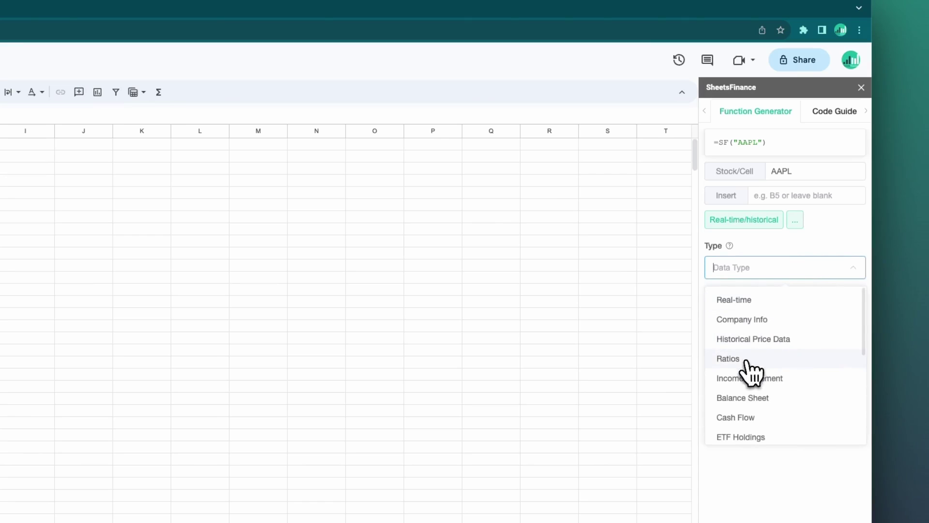
pyautogui.click(747, 361)
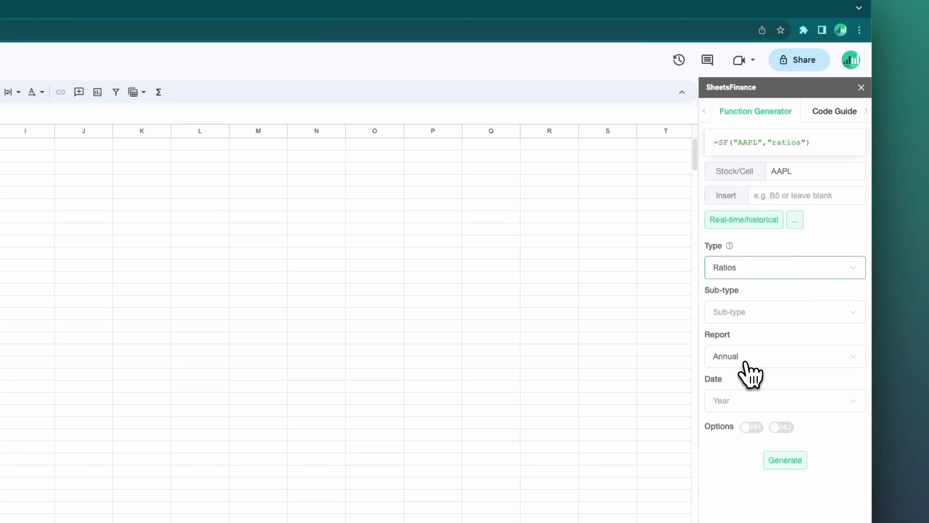
pyautogui.click(771, 319)
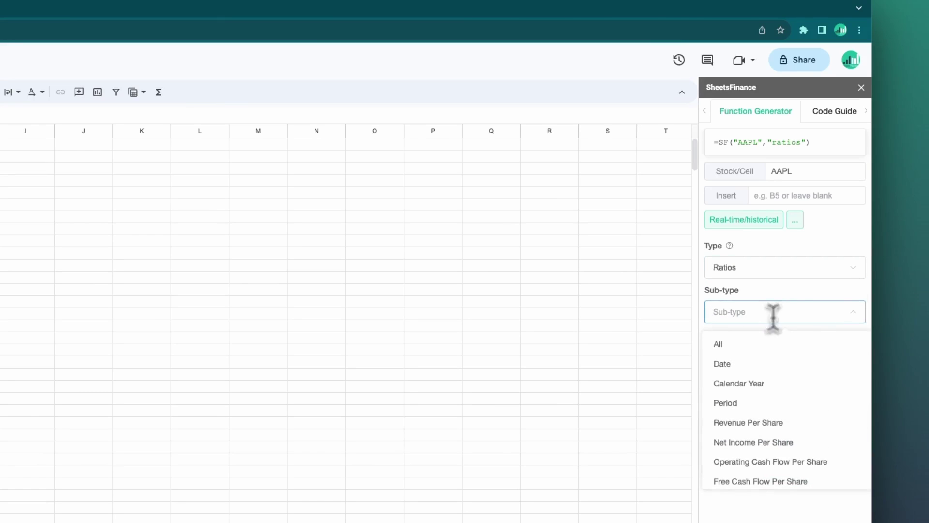
pyautogui.write('gr')
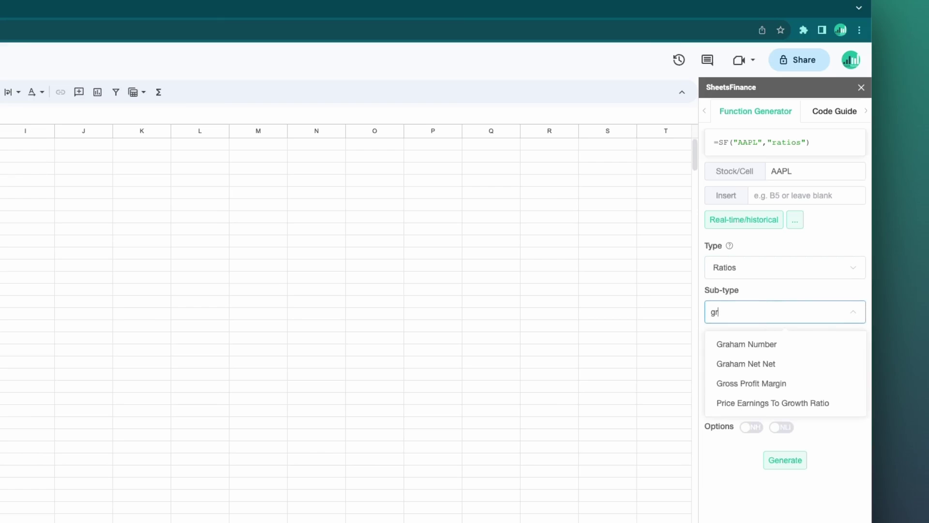
pyautogui.press('BackSpace')
pyautogui.press('BackSpace')
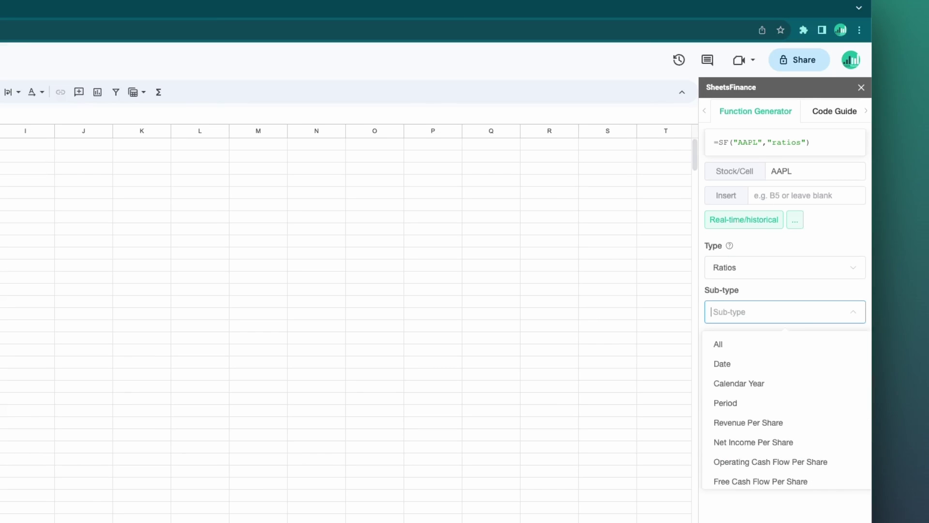
pyautogui.click(757, 363)
pyautogui.click(755, 383)
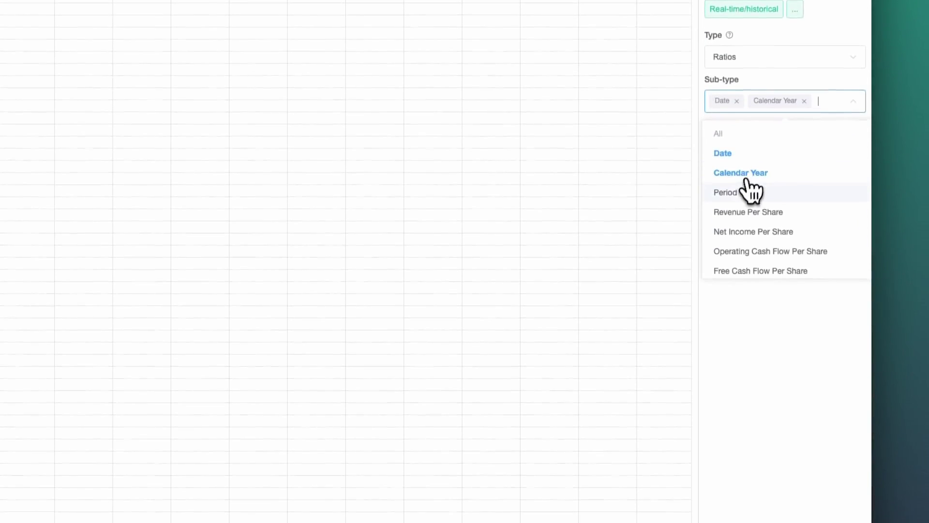
pyautogui.click(755, 402)
pyautogui.click(762, 211)
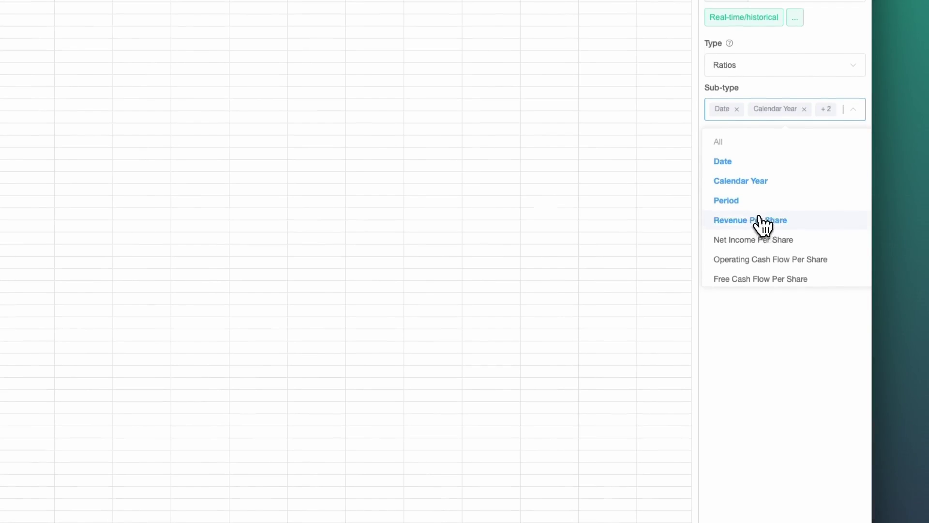
pyautogui.click(764, 240)
pyautogui.click(794, 350)
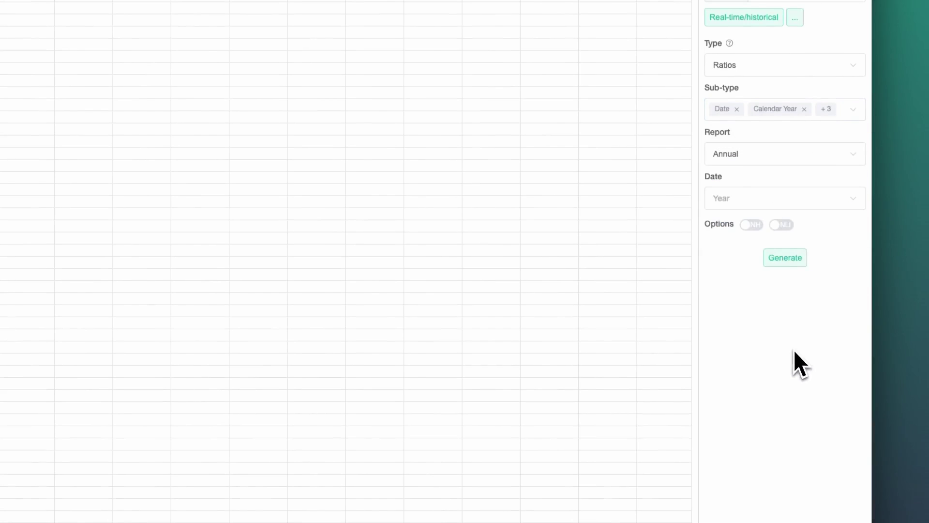
# Set the report period to Q1 and browse the Date year list.
pyautogui.click(801, 156)
pyautogui.click(772, 205)
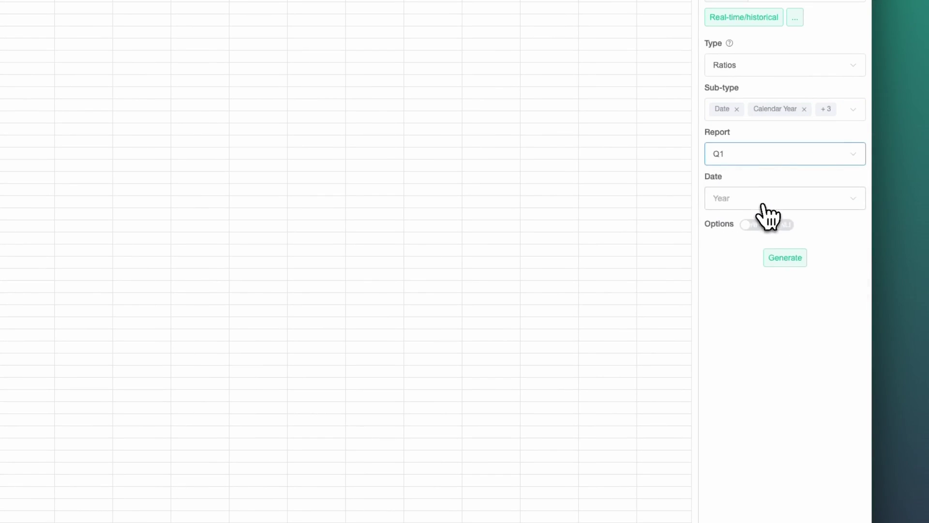
pyautogui.click(774, 197)
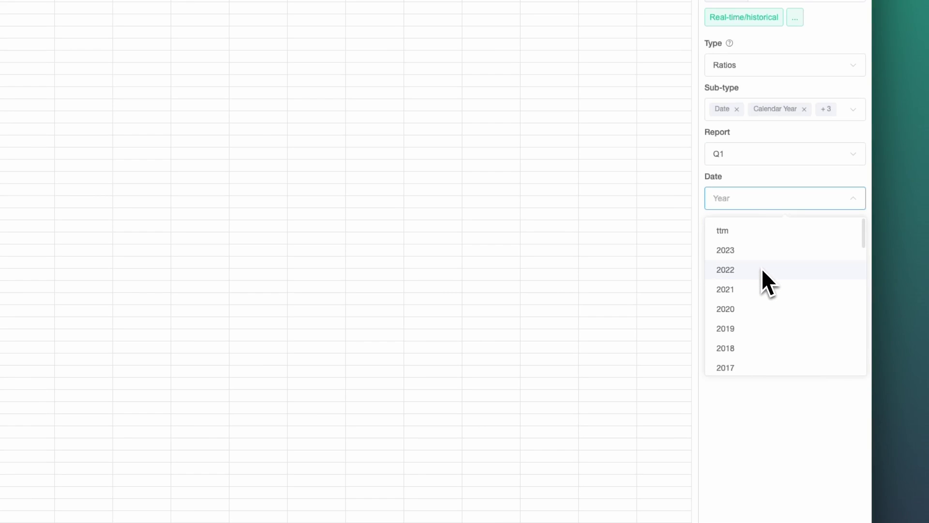
pyautogui.scroll(-2, 765, 339)
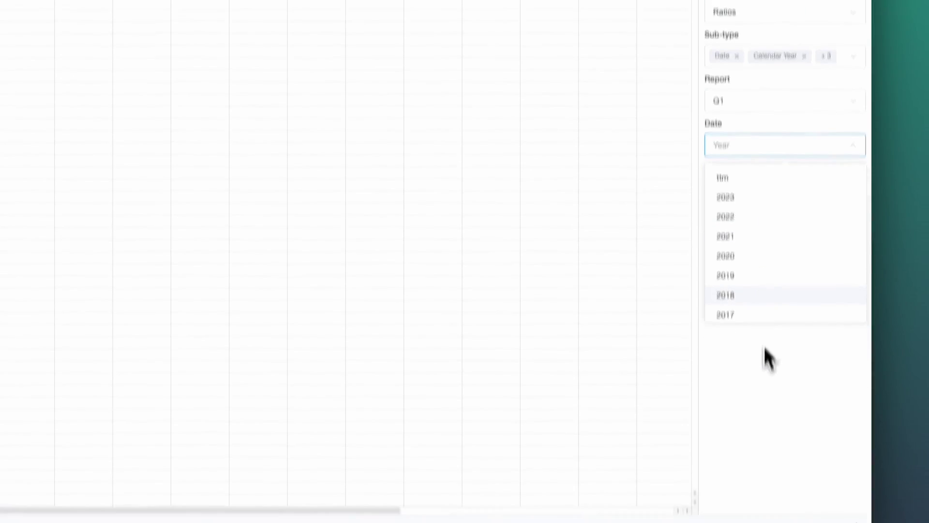
# Close the Date year list without picking a year.
pyautogui.click(768, 359)
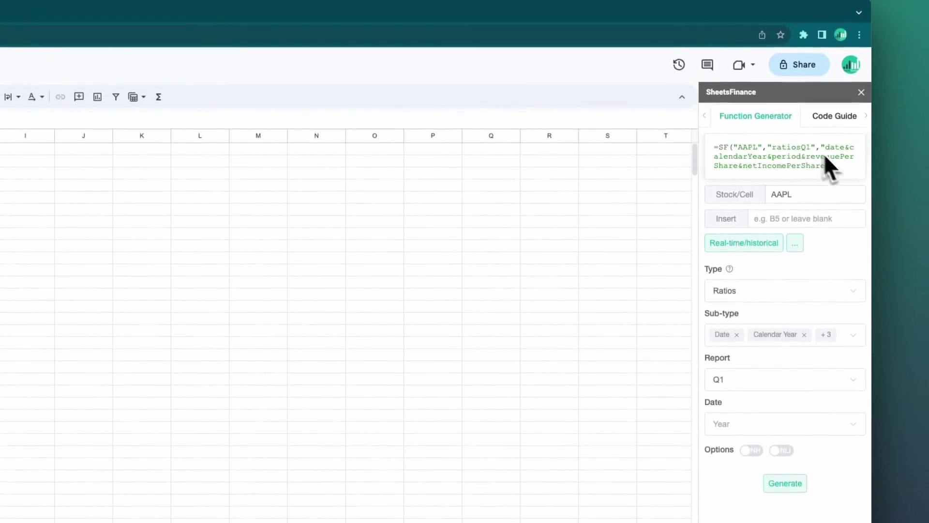